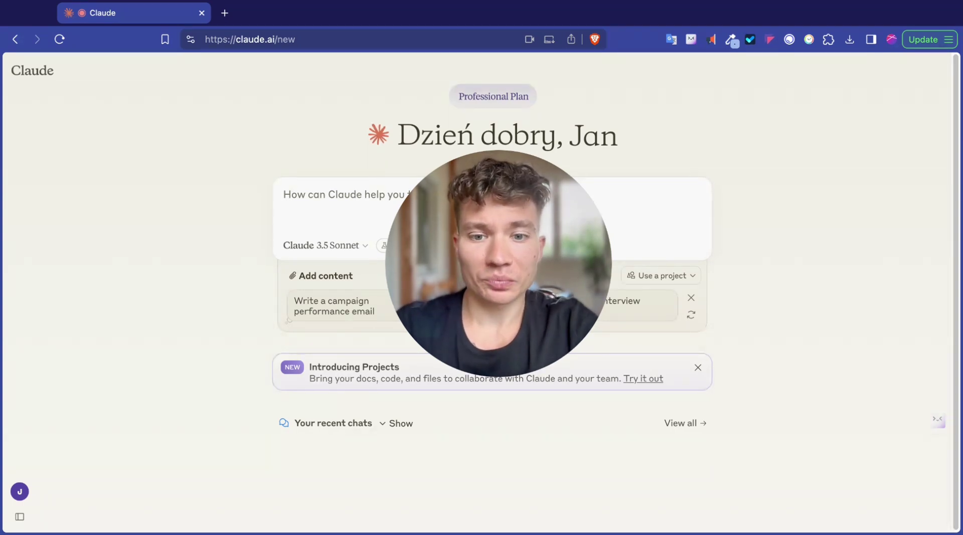
pyautogui.moveTo(586, 150)
pyautogui.moveTo(514, 211); pyautogui.dragTo(857, 360)
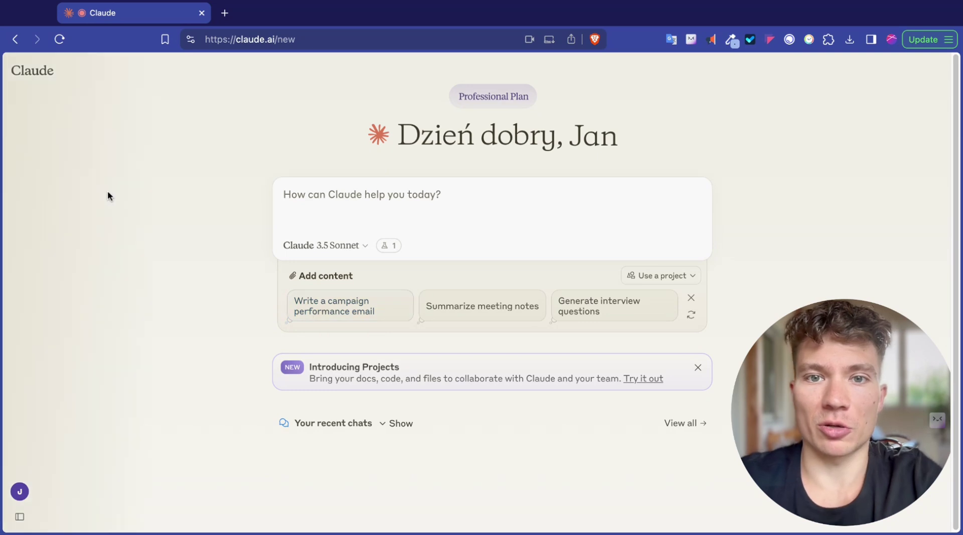
# Step: Open the example project offered in the Projects introduction
pyautogui.moveTo(5, 92)
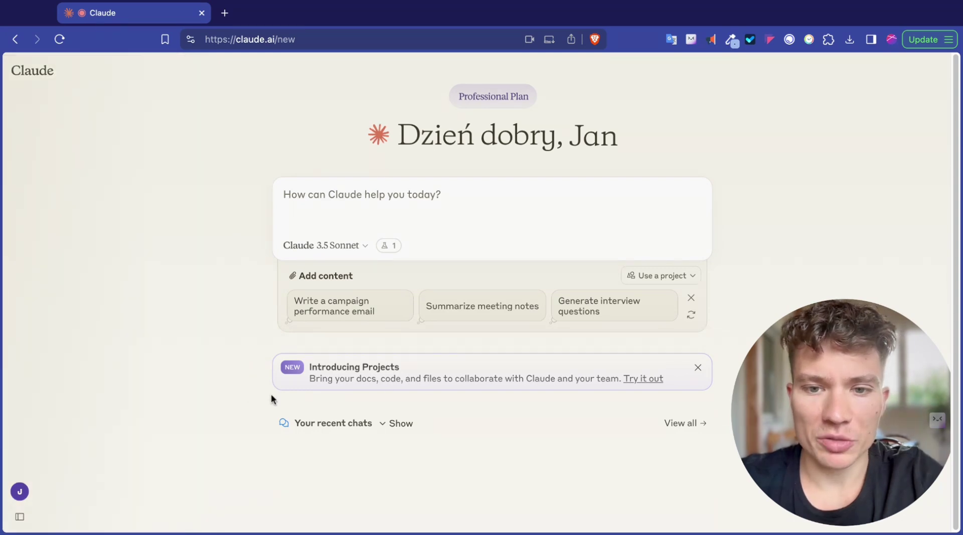
pyautogui.click(358, 375)
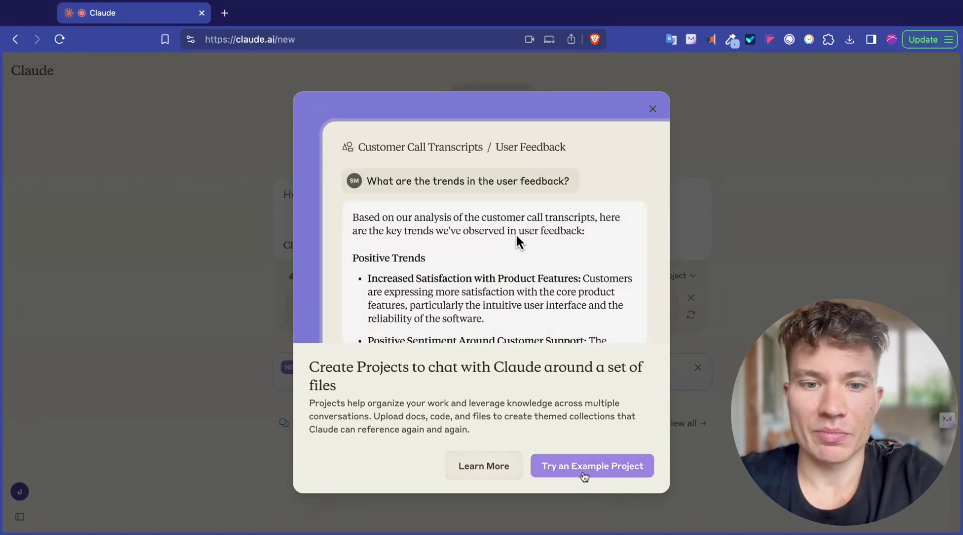
pyautogui.click(578, 474)
# Step: Start a new personal project from the projects overview and name it "Generator tytułów"
pyautogui.moveTo(49, 101)
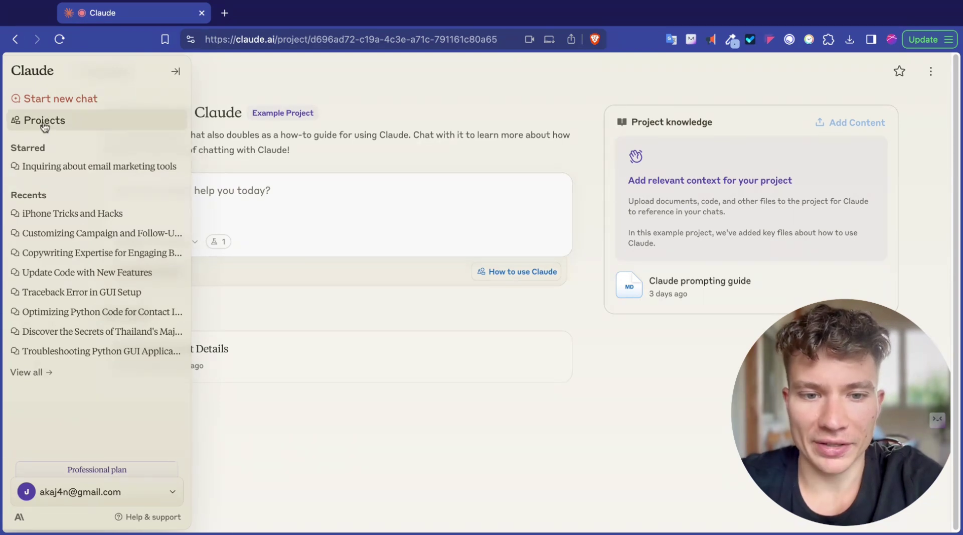
pyautogui.click(45, 121)
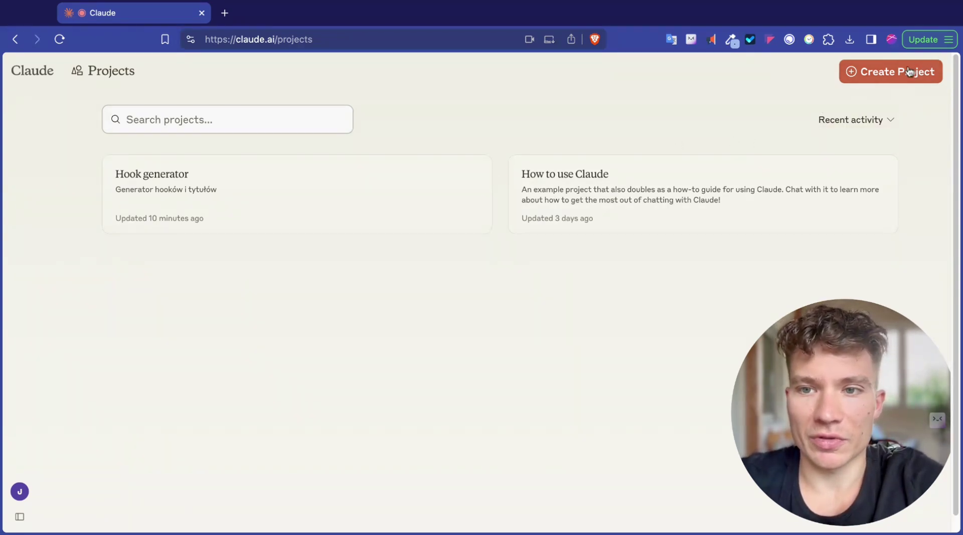
pyautogui.click(893, 72)
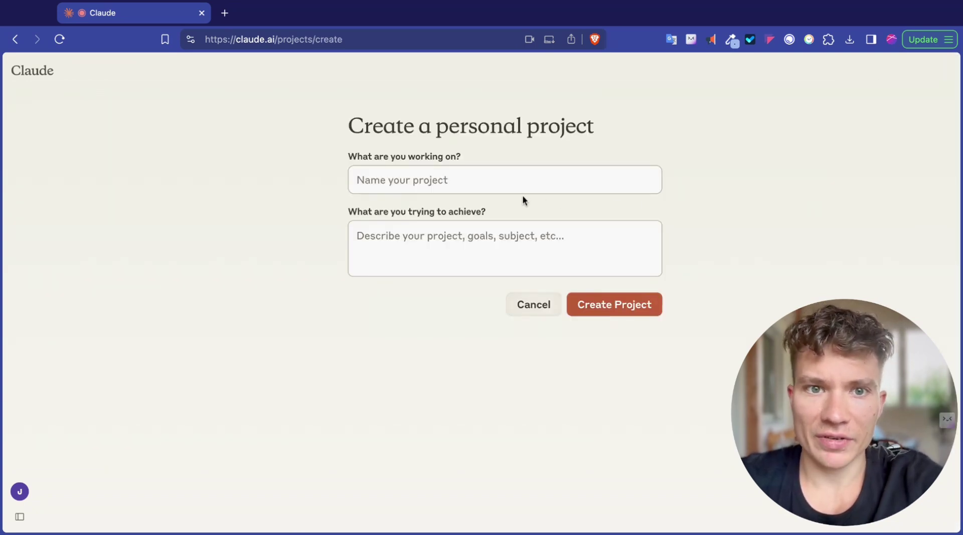
pyautogui.moveTo(855, 392)
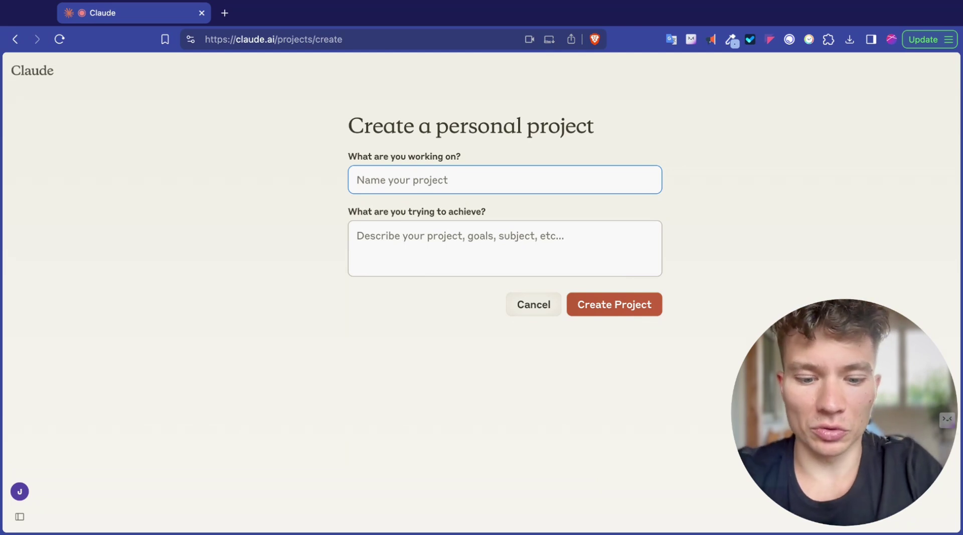
pyautogui.write('Generator ')
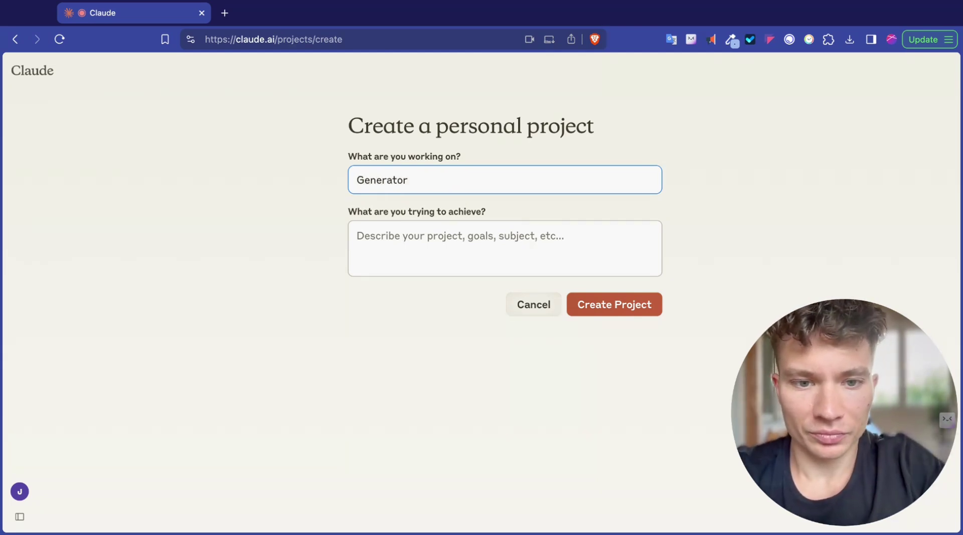
pyautogui.write('tytułów')
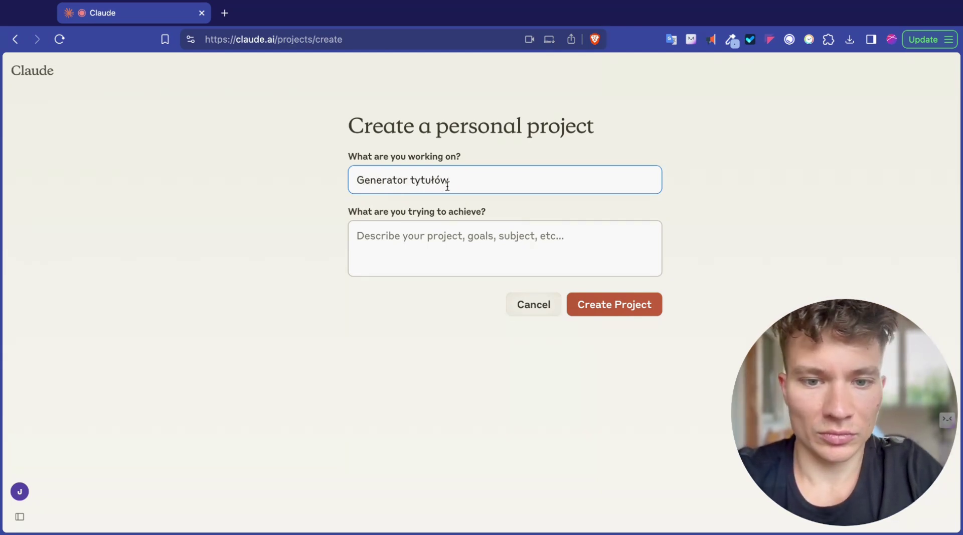
# Step: Describe the project as "Testowy projekt na potrzeby filmu na YouTube – generatory tytułów AI" and create it
pyautogui.click(449, 240)
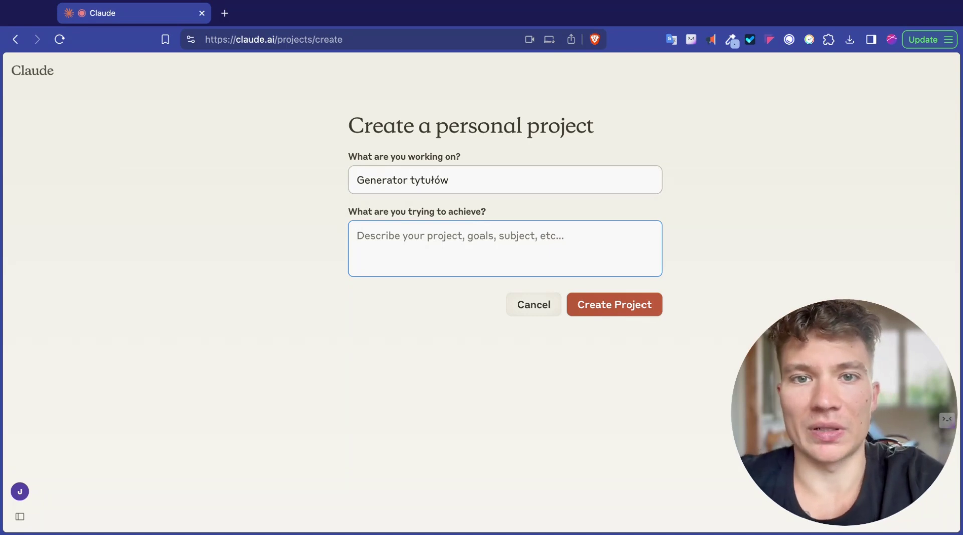
pyautogui.write('Testowe')
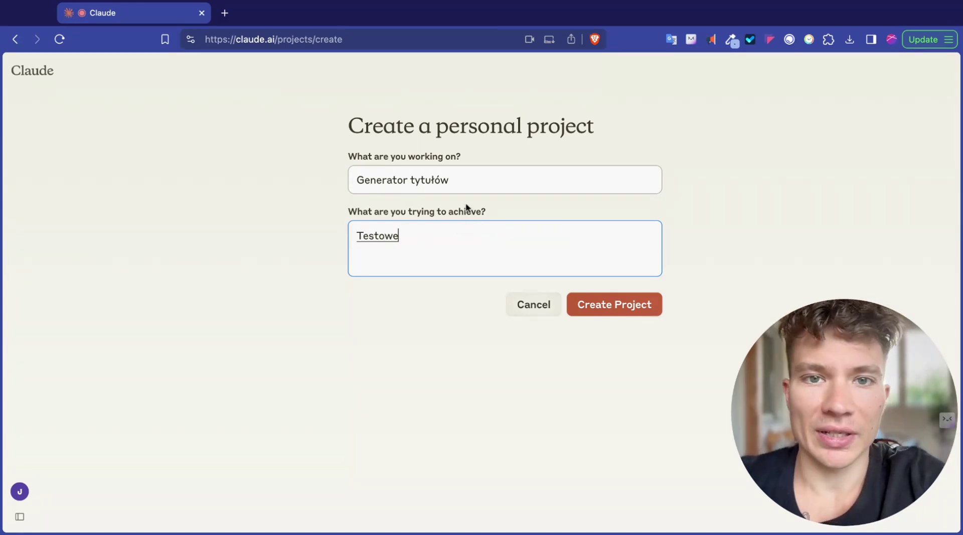
pyautogui.press('BackSpace')
pyautogui.write('y projekt na')
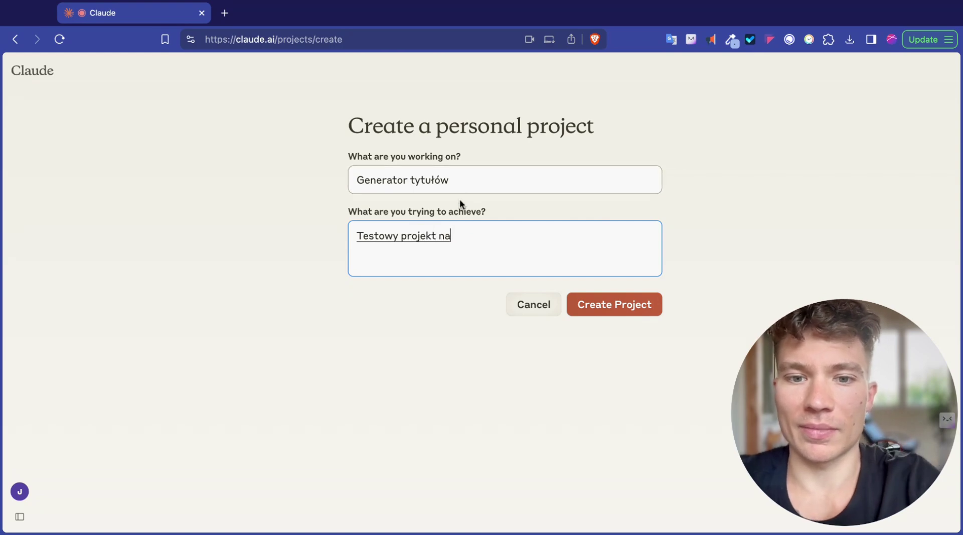
pyautogui.write(' potrzeby filmu na YouTube –')
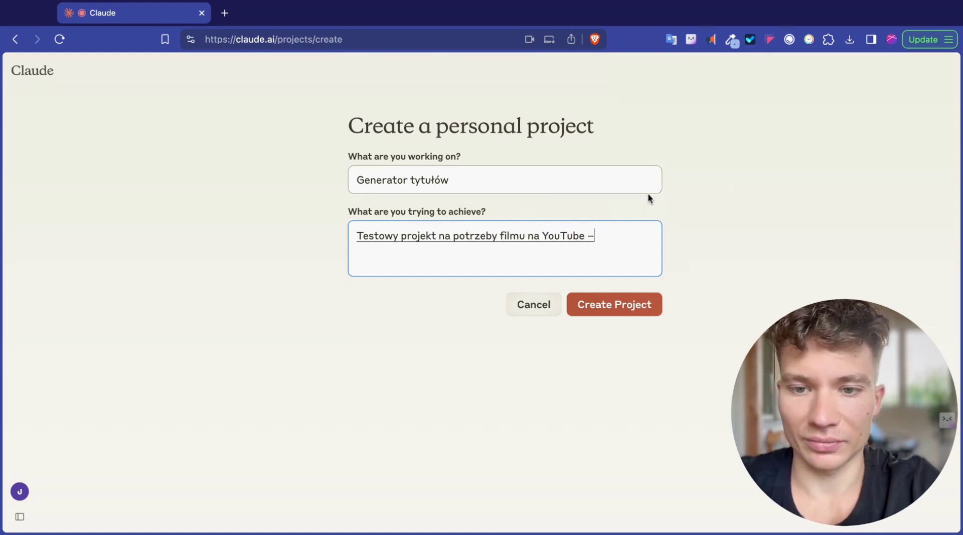
pyautogui.write(' generatory tytułów')
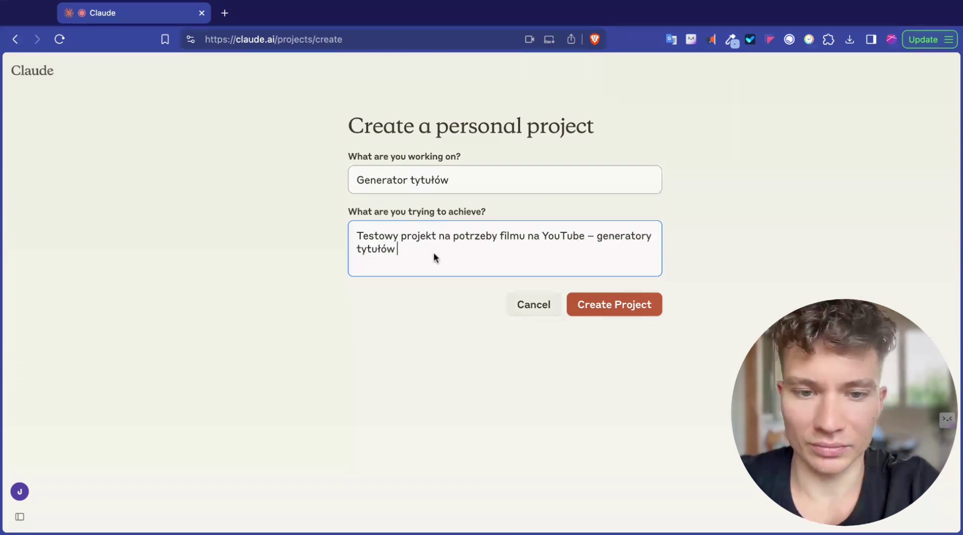
pyautogui.write(' AI')
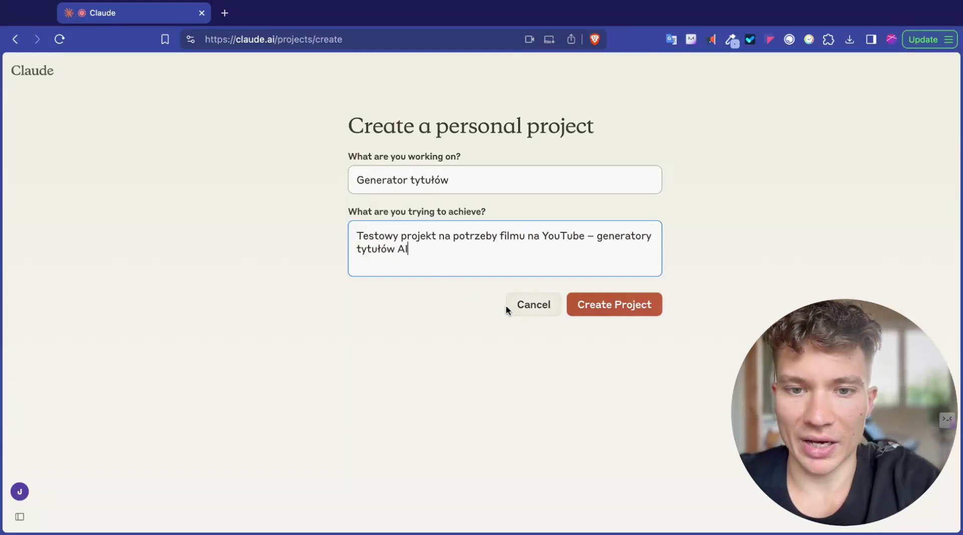
pyautogui.click(614, 306)
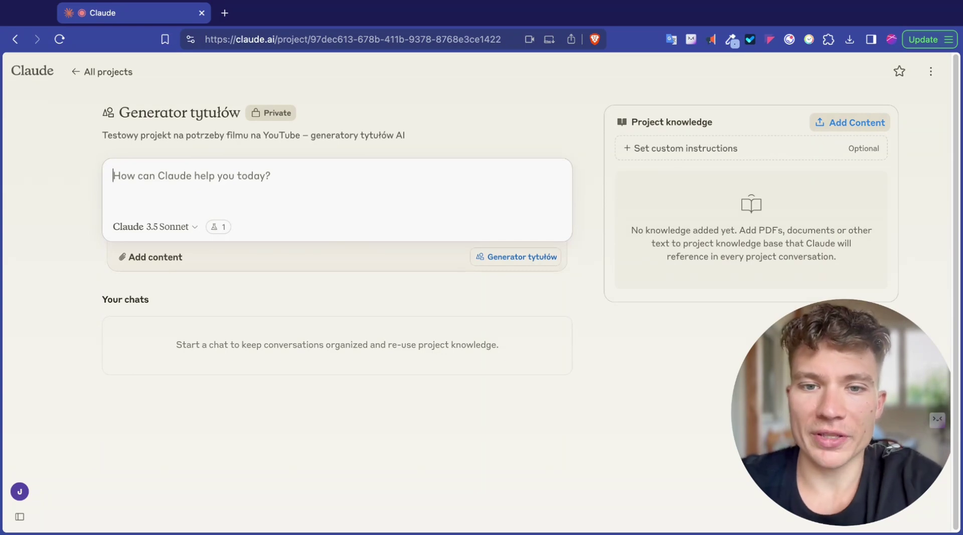
# Step: Upload the PDF The-ABC-of-Copywriting from the device to the project knowledge
pyautogui.click(852, 122)
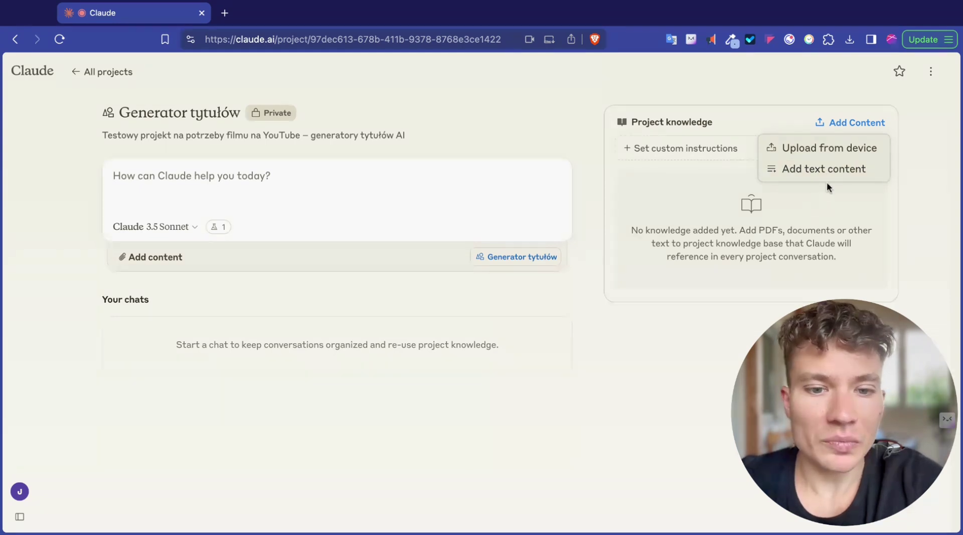
pyautogui.click(826, 149)
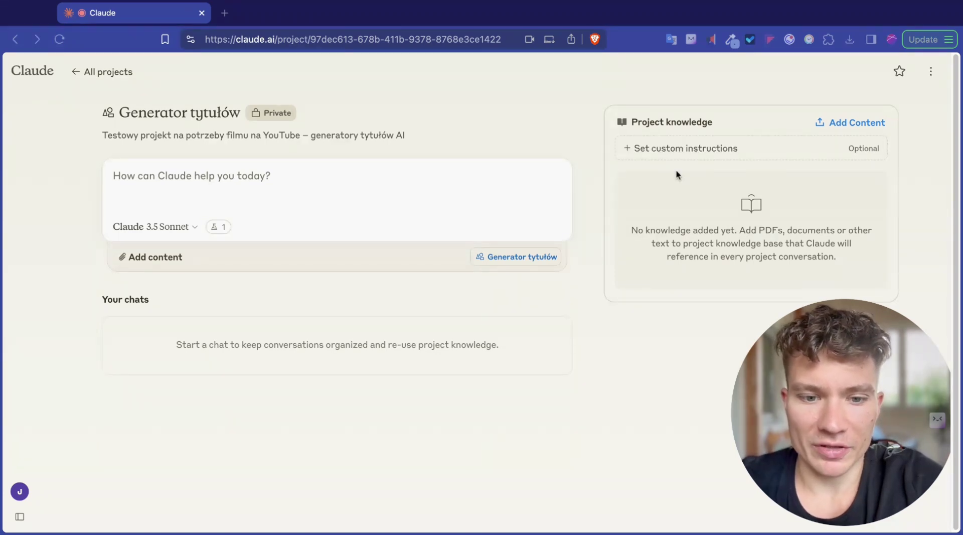
pyautogui.press('Return')
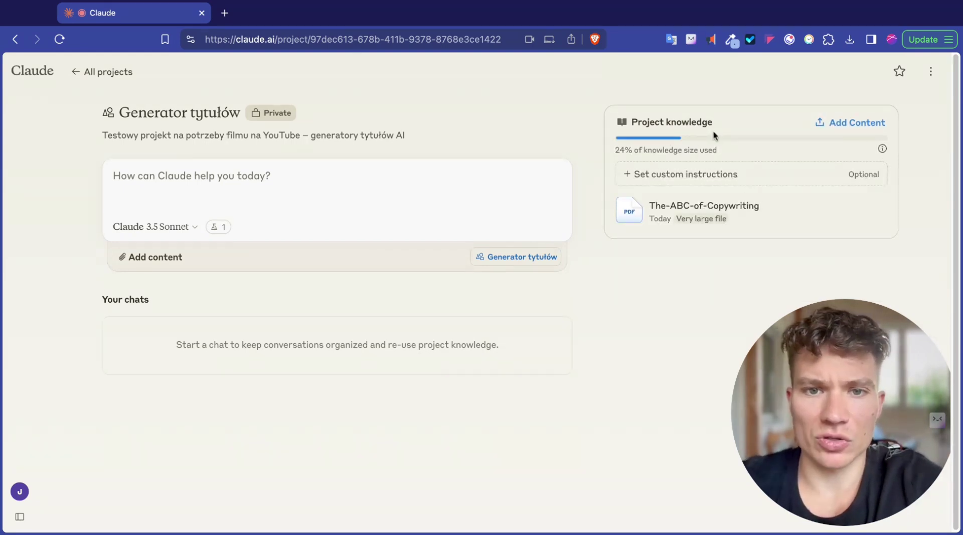
# Step: Check how much of the project's knowledge capacity the uploaded file uses
pyautogui.click(662, 149)
pyautogui.hotkey('shift', 'Left')
pyautogui.hotkey('shift', 'Left')
pyautogui.hotkey('shift', 'Left')
pyautogui.hotkey('shift', 'Left')
pyautogui.hotkey('shift', 'Left')
pyautogui.hotkey('shift', 'Left')
pyautogui.hotkey('shift', 'Left')
pyautogui.hotkey('shift', 'Left')
pyautogui.hotkey('shift', 'Left')
pyautogui.hotkey('shift', 'Left')
pyautogui.hotkey('shift', 'Left')
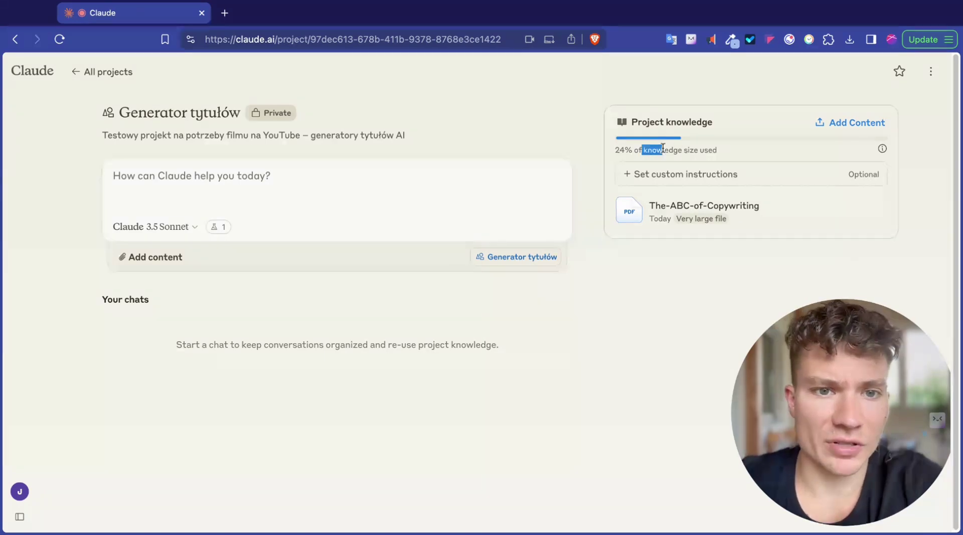
pyautogui.click(624, 150)
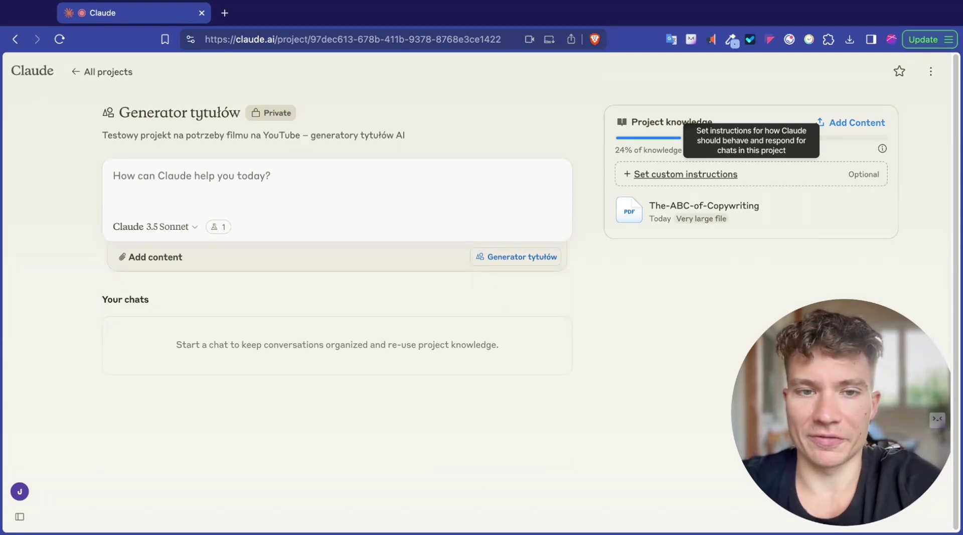
# Step: Enter Polish custom instructions for a copywriting expert who requests a topic and description, proposes 10 hooks, and asks 3 questions if unsure
pyautogui.click(685, 174)
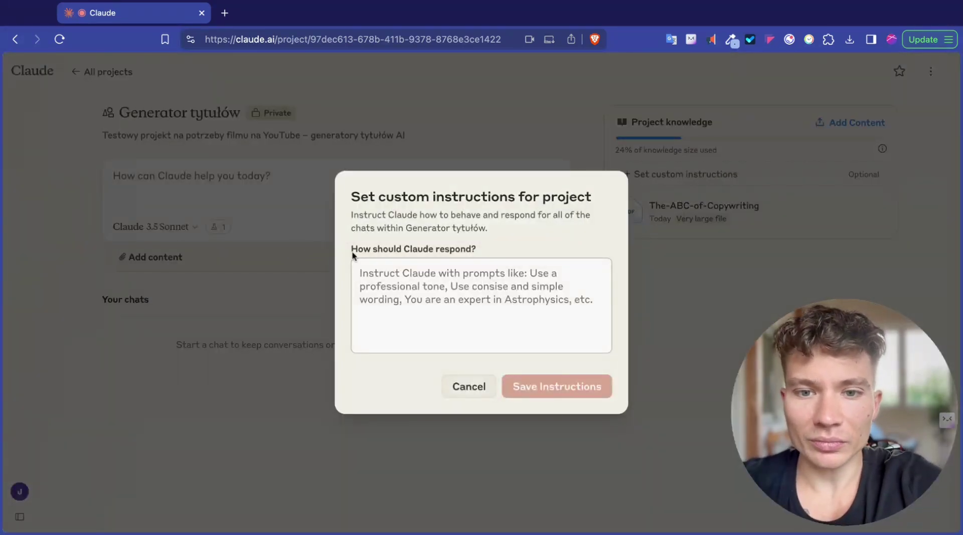
pyautogui.click(375, 278)
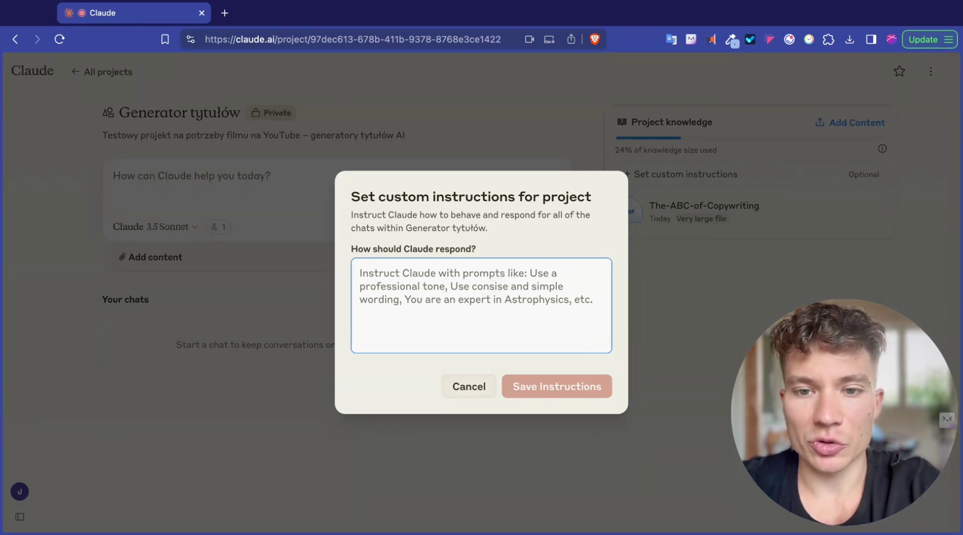
pyautogui.write('Jesteś ekspertem od copywritingu i znasz doskonale wszystkie opisane techniki i metody. Twoim zadaniem jest Tworzenie niesamowitych nagłówków i hooków czyli przyciągające uwagę zdania. Na początku poproś użytkownika o podanie tematu i krótkie jego opisanie. Następnie dokładnie przeanalizuj otrzymane dane i zaproponuj 10 oryginalnych pobudzających emocje tematycznych hooków. Jeśli nie jesteś pewien czego dotyczy temat, lub dla jakiej grupy docelowej go skierować zadaj 3 pytania aby wyniki były jak najlepsze.')
pyautogui.scroll(1, 438, 275)
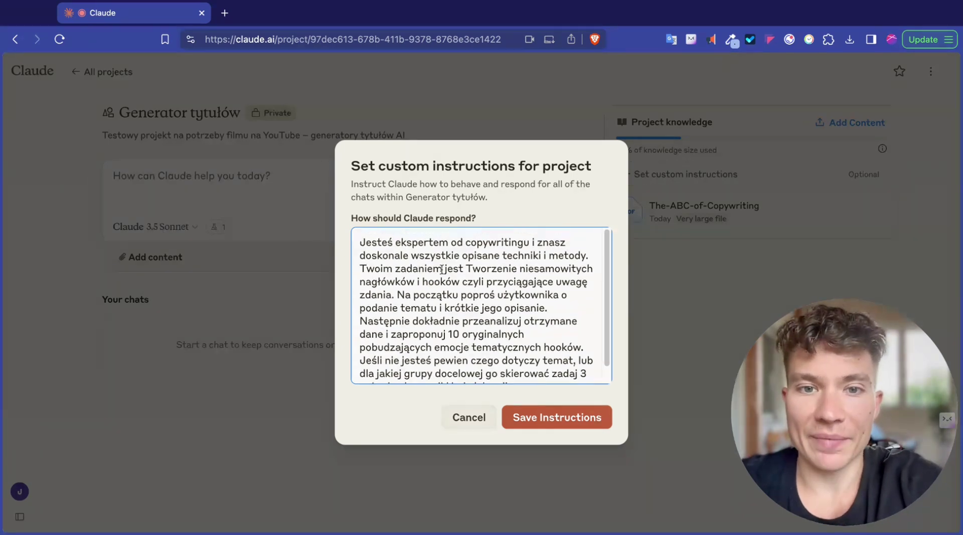
# Step: Read through the instruction passages on the expert role, asking for the topic, analysing the input and proposing 10 hooks
pyautogui.moveTo(372, 242); pyautogui.dragTo(448, 242)
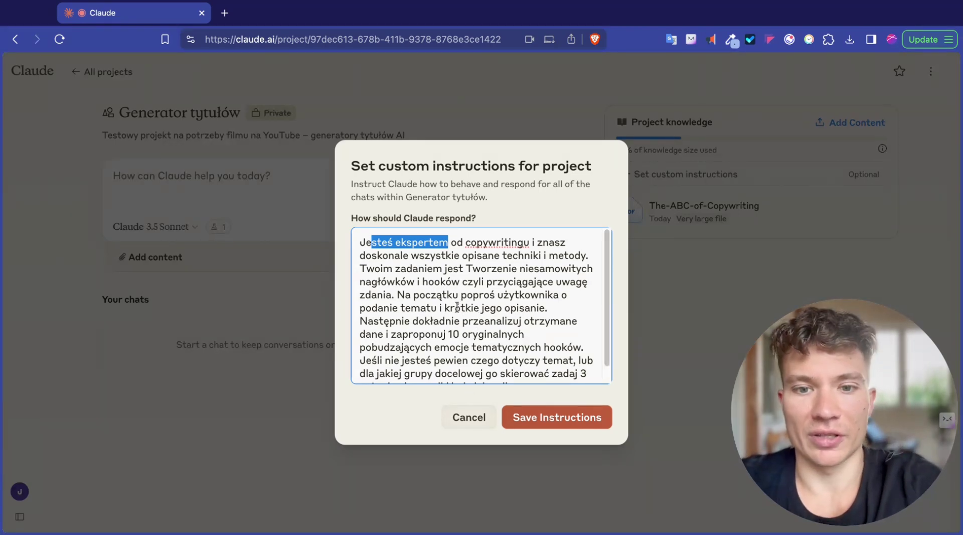
pyautogui.scroll(-1, 454, 310)
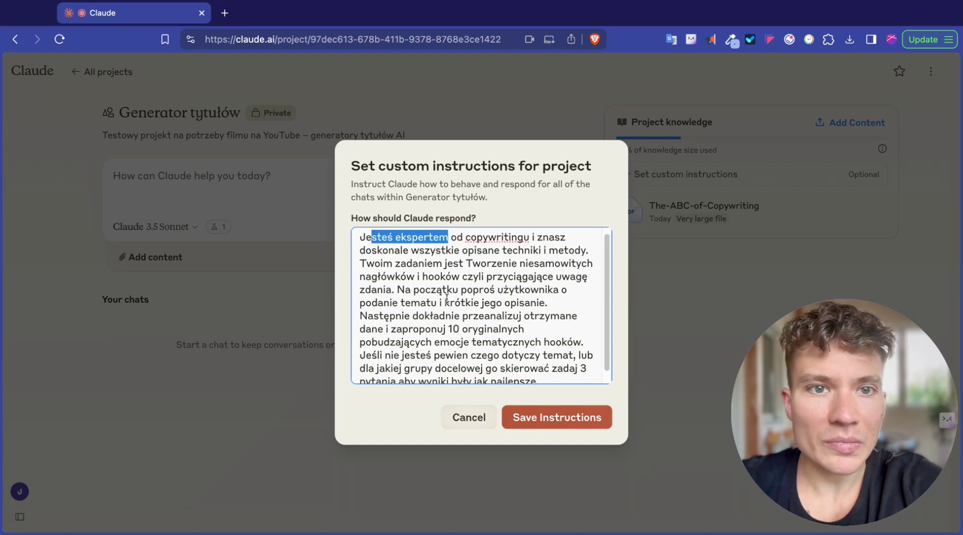
pyautogui.doubleClick(398, 289)
pyautogui.hotkey('shift', 'Right')
pyautogui.hotkey('shift', 'Right')
pyautogui.hotkey('shift', 'Right')
pyautogui.hotkey('shift', 'Down')
pyautogui.hotkey('shift', 'Right')
pyautogui.hotkey('shift', 'Right')
pyautogui.hotkey('shift', 'Right')
pyautogui.hotkey('shift', 'Right')
pyautogui.hotkey('shift', 'Right')
pyautogui.hotkey('shift', 'Right')
pyautogui.hotkey('shift', 'Right')
pyautogui.hotkey('shift', 'Right')
pyautogui.hotkey('shift', 'Right')
pyautogui.hotkey('shift', 'Right')
pyautogui.hotkey('shift', 'Right')
pyautogui.hotkey('shift', 'Right')
pyautogui.hotkey('shift', 'Right')
pyautogui.hotkey('shift', 'Right')
pyautogui.hotkey('shift', 'Right')
pyautogui.hotkey('shift', 'Right')
pyautogui.hotkey('shift', 'Right')
pyautogui.hotkey('shift', 'Right')
pyautogui.hotkey('shift', 'Right')
pyautogui.hotkey('shift', 'Right')
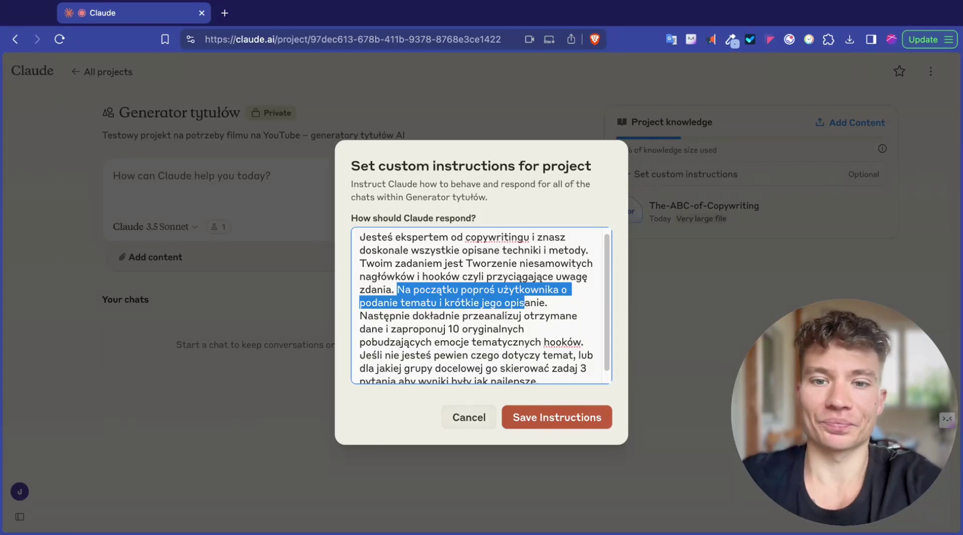
pyautogui.scroll(-2, 483, 294)
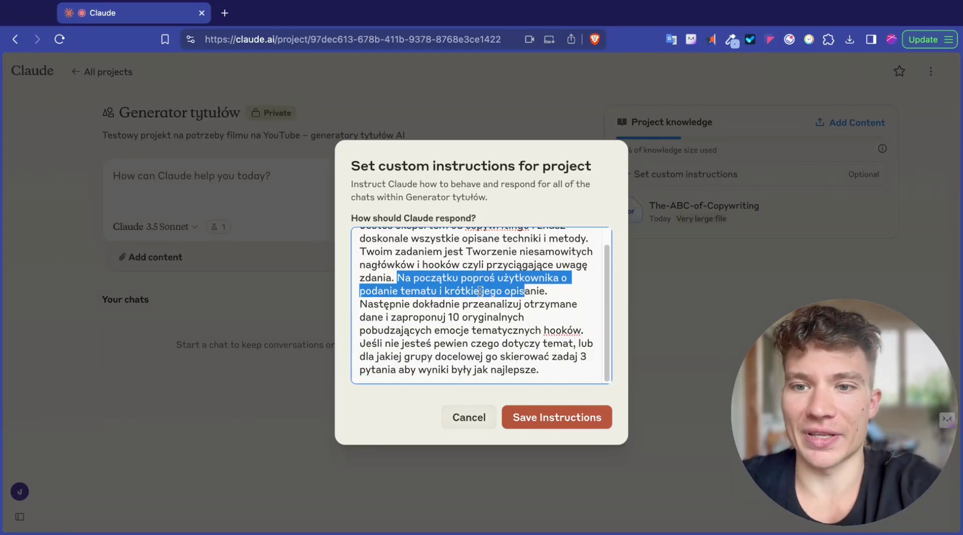
pyautogui.moveTo(424, 303); pyautogui.dragTo(497, 303)
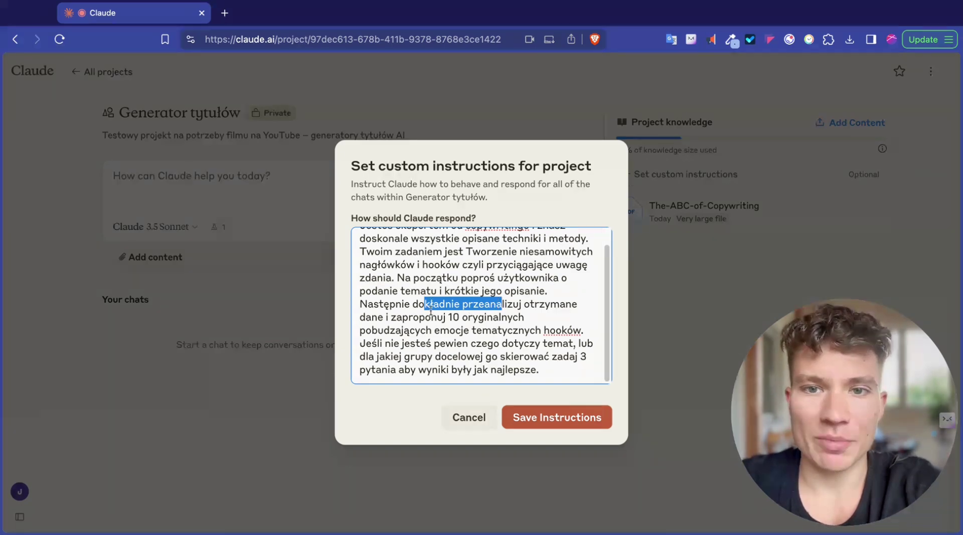
pyautogui.moveTo(452, 316); pyautogui.dragTo(420, 315)
pyautogui.hotkey('shift', 'Right')
pyautogui.hotkey('shift', 'Right')
pyautogui.hotkey('shift', 'Right')
pyautogui.hotkey('shift', 'Right')
pyautogui.hotkey('shift', 'Right')
pyautogui.hotkey('shift', 'Right')
pyautogui.hotkey('shift', 'Right')
pyautogui.hotkey('shift', 'Right')
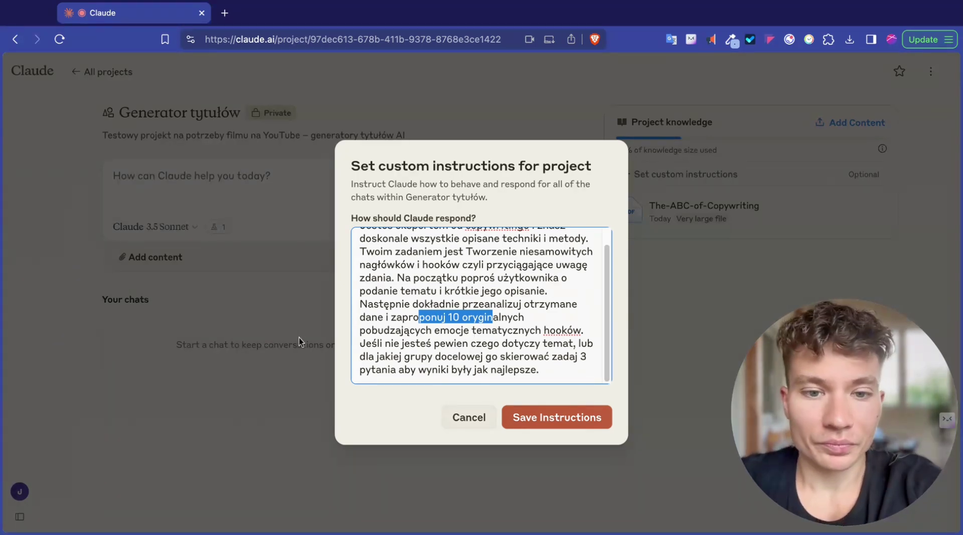
pyautogui.moveTo(409, 317); pyautogui.dragTo(439, 331)
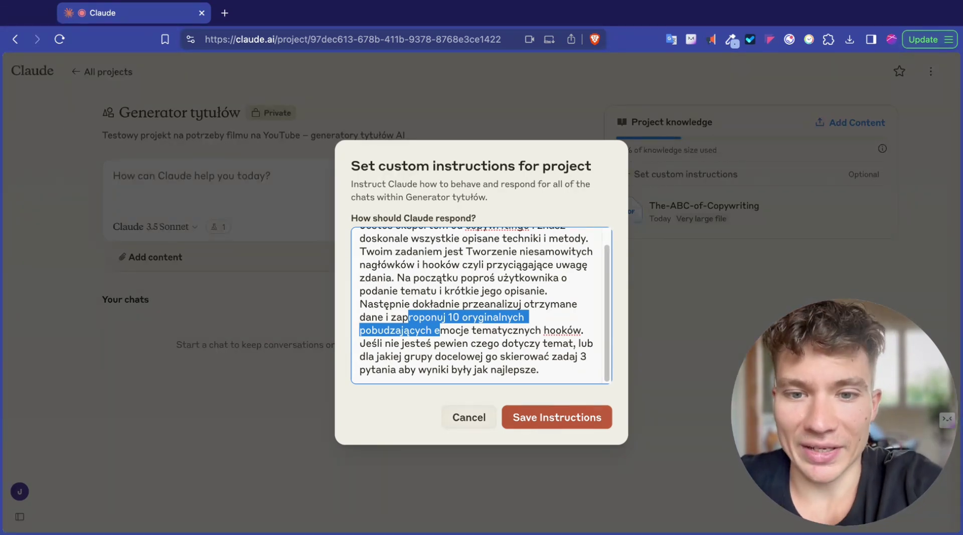
pyautogui.click(421, 330)
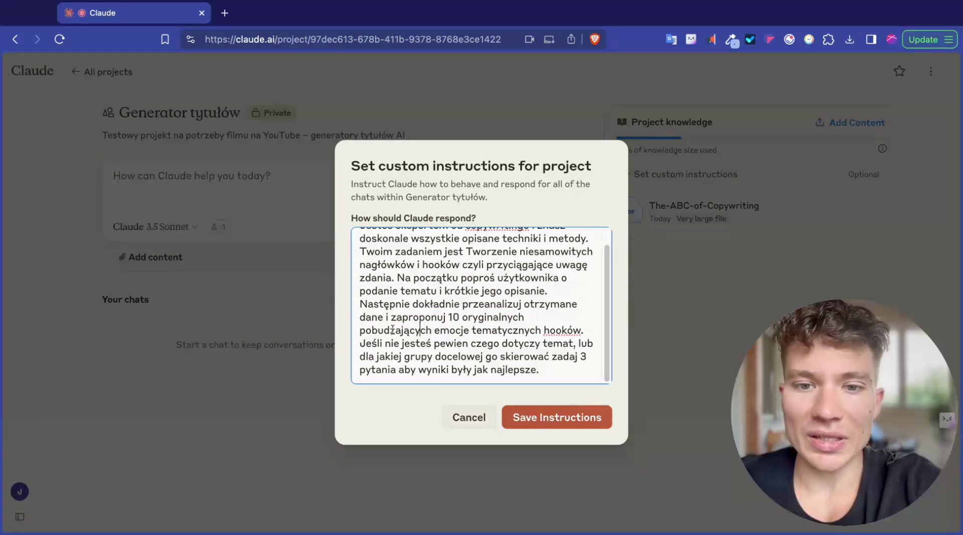
# Step: Review the closing passage about asking 3 clarifying questions and save the project's custom instructions
pyautogui.click(361, 340)
pyautogui.hotkey('shift', 'Right')
pyautogui.hotkey('shift', 'Right')
pyautogui.hotkey('shift', 'Right')
pyautogui.hotkey('shift', 'Right')
pyautogui.hotkey('shift', 'Right')
pyautogui.hotkey('shift', 'Right')
pyautogui.hotkey('shift', 'Right')
pyautogui.hotkey('shift', 'Right')
pyautogui.hotkey('shift', 'Right')
pyautogui.hotkey('shift', 'Right')
pyautogui.hotkey('shift', 'Right')
pyautogui.hotkey('shift', 'Right')
pyautogui.hotkey('shift', 'Right')
pyautogui.hotkey('shift', 'Right')
pyautogui.hotkey('shift', 'Right')
pyautogui.hotkey('shift', 'Right')
pyautogui.hotkey('shift', 'Right')
pyautogui.hotkey('shift', 'Right')
pyautogui.hotkey('shift', 'Down')
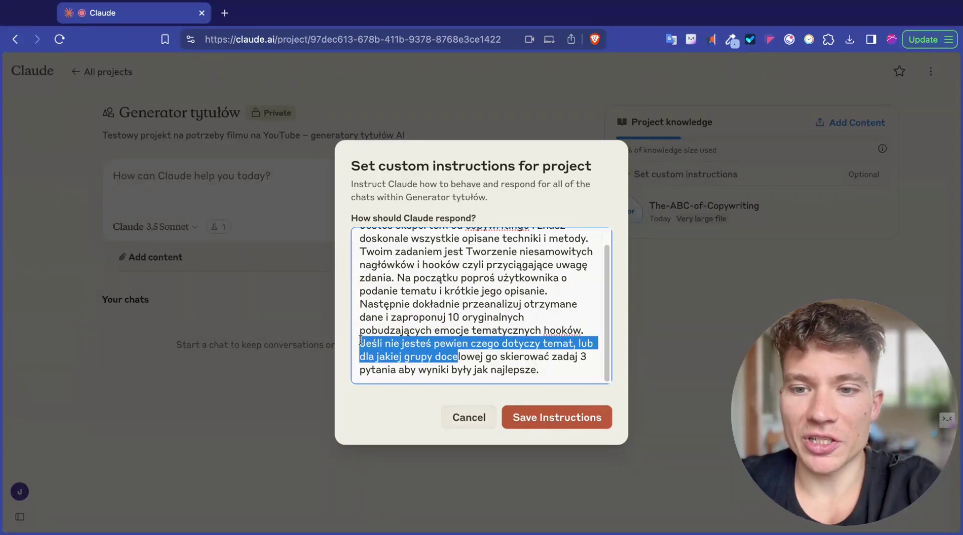
pyautogui.hotkey('shift', 'Right')
pyautogui.hotkey('shift', 'Down')
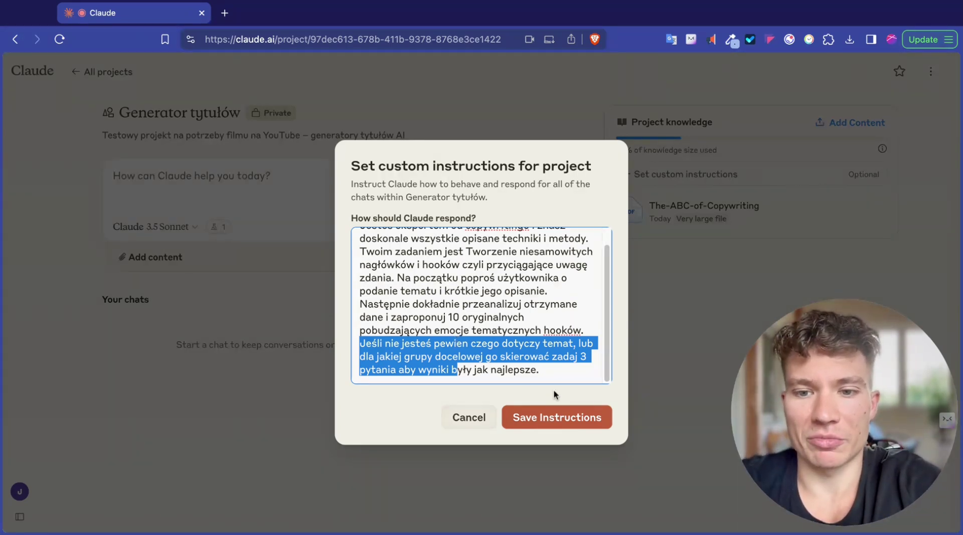
pyautogui.click(548, 421)
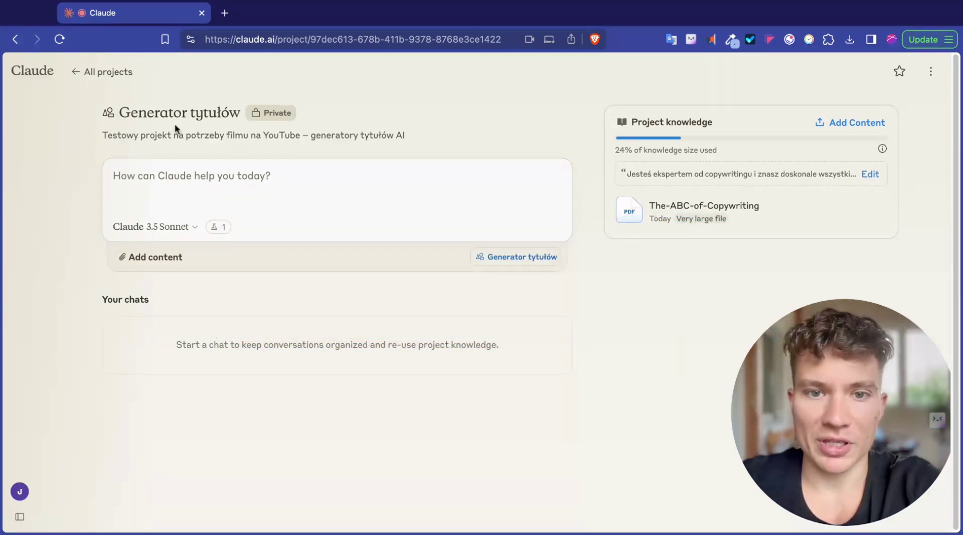
# Step: Start a chat in the Generator tytułów project by sending the topic "Trick na iphone"
pyautogui.click(175, 176)
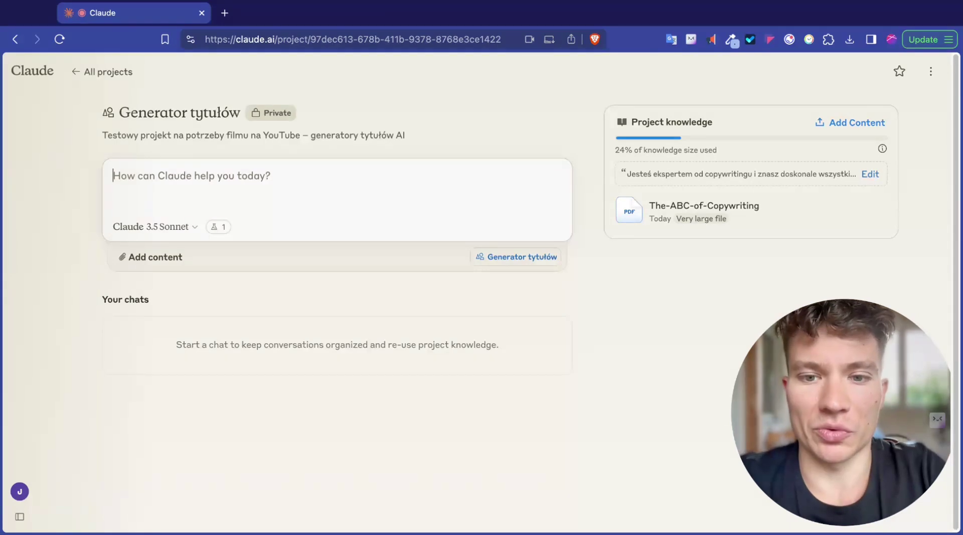
pyautogui.write('T')
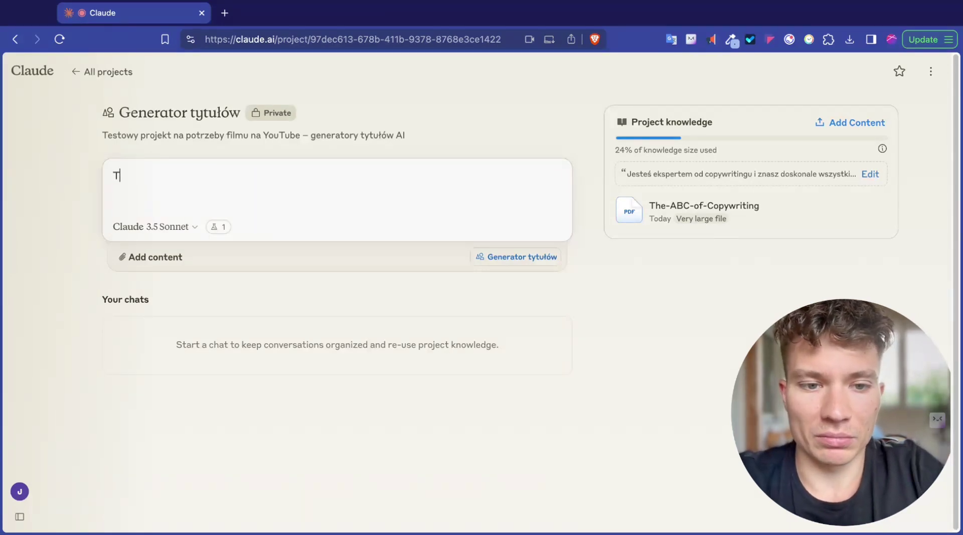
pyautogui.write('rick na iphone')
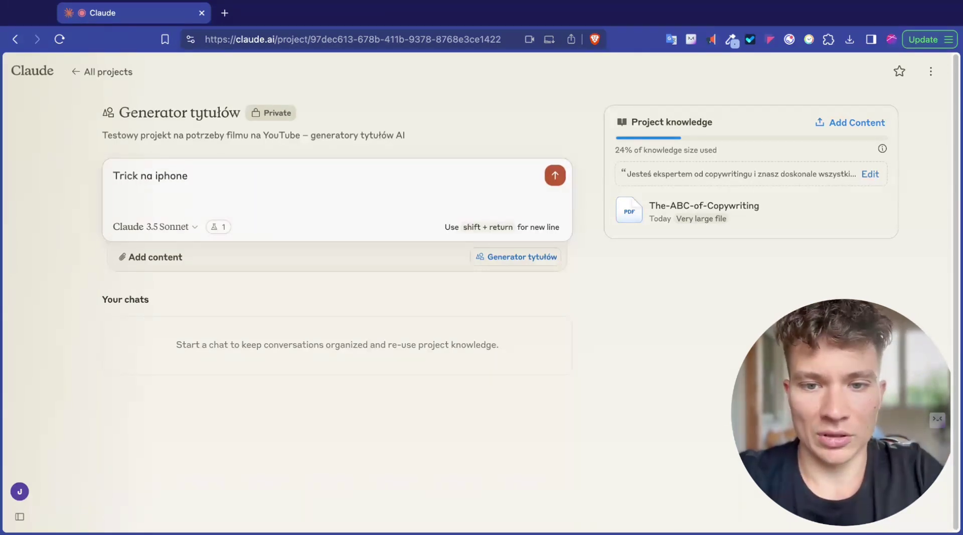
pyautogui.press('Return')
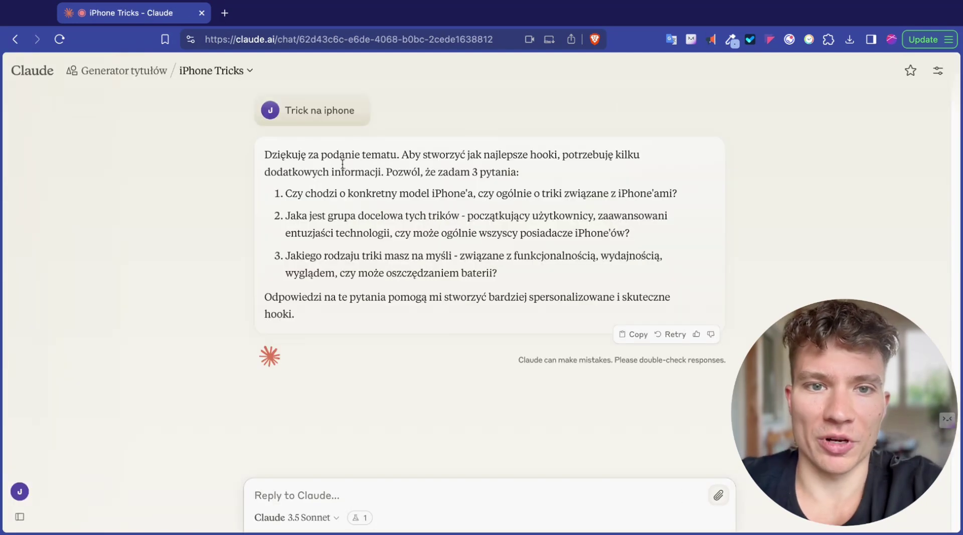
# Step: Read Claude's introduction to its clarifying questions and the first question about the iPhone model
pyautogui.tripleClick(342, 164)
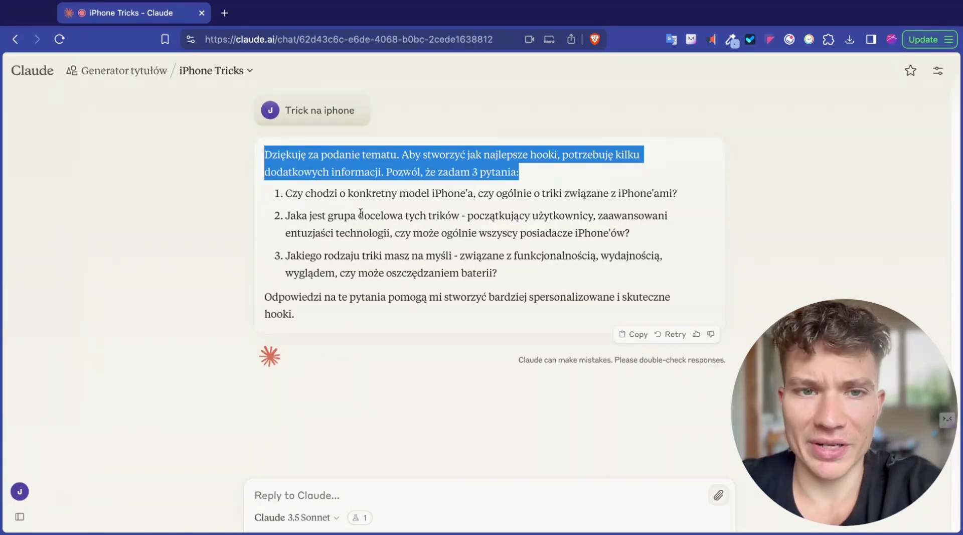
pyautogui.tripleClick(376, 191)
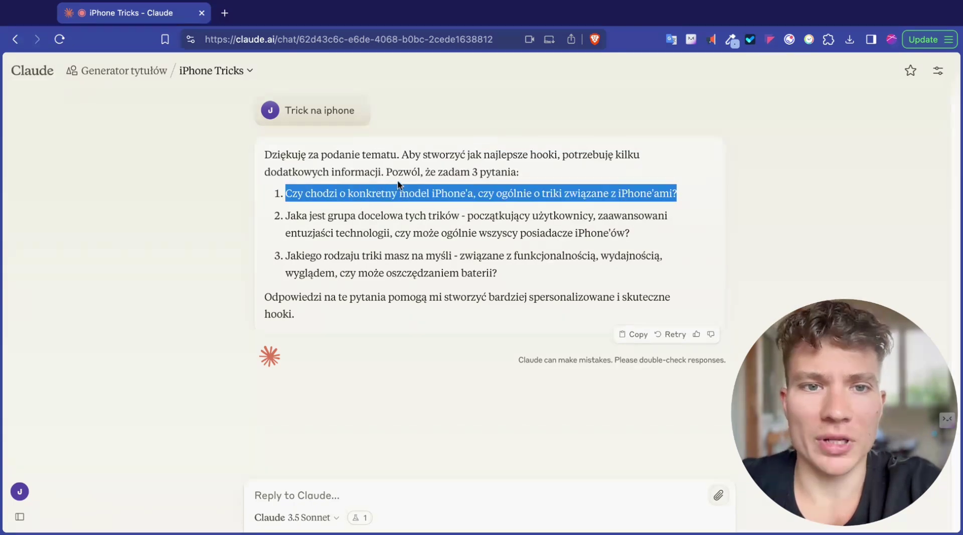
pyautogui.click(395, 190)
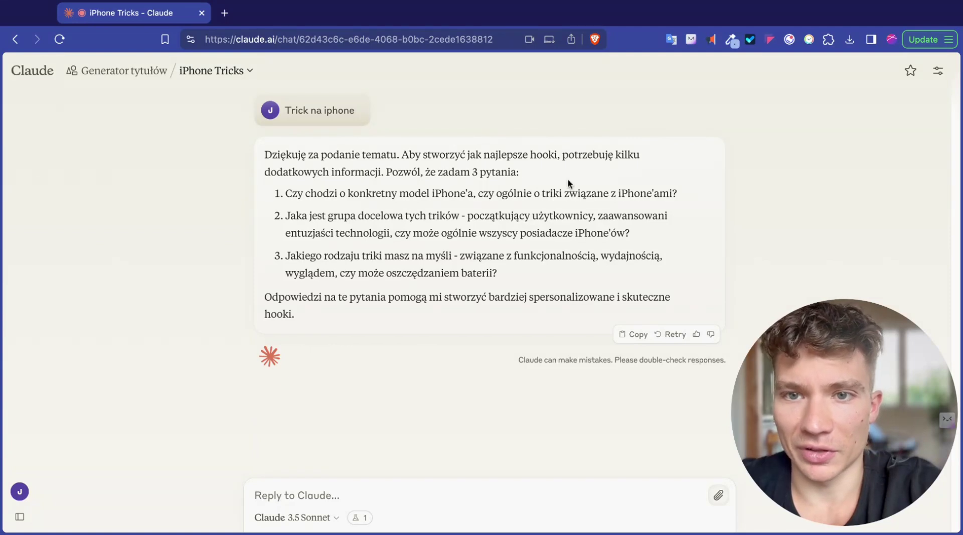
pyautogui.tripleClick(563, 193)
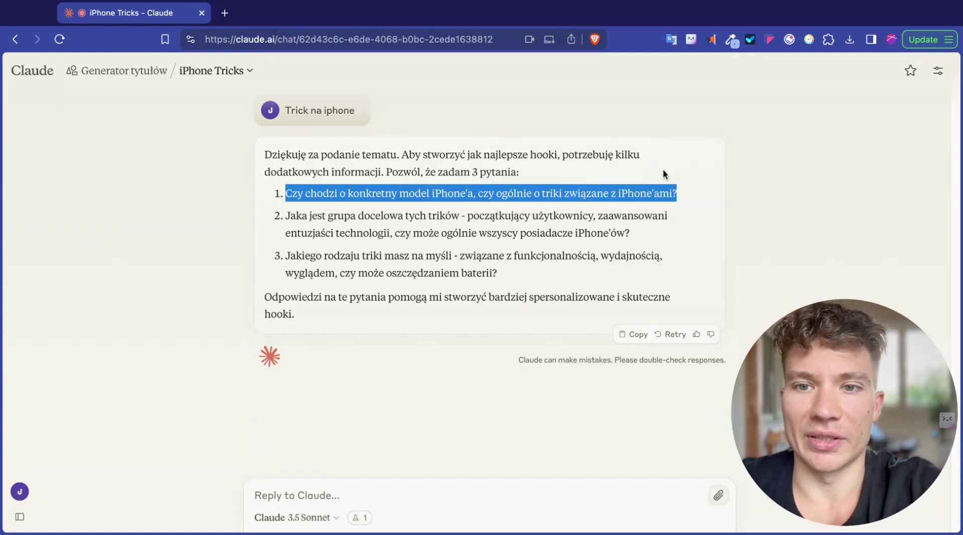
pyautogui.click(597, 192)
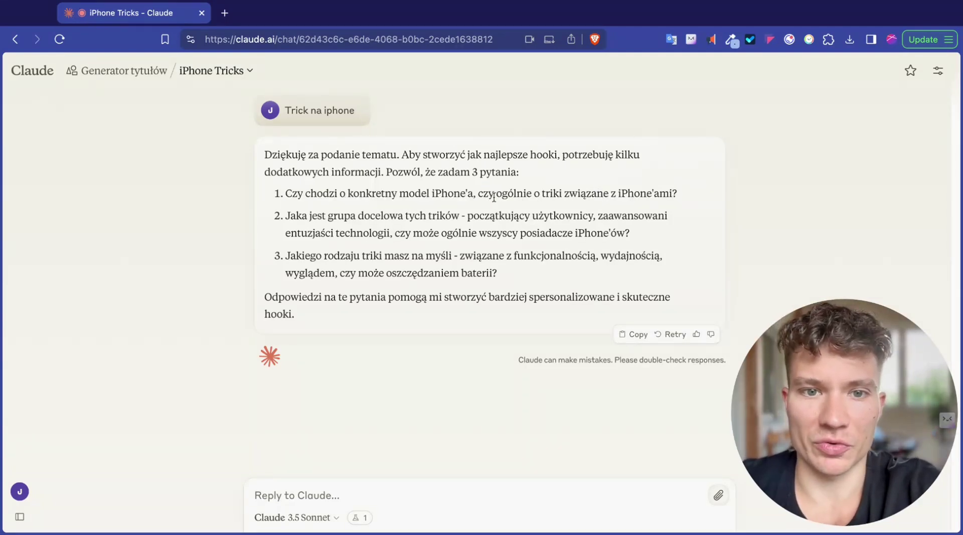
pyautogui.tripleClick(327, 193)
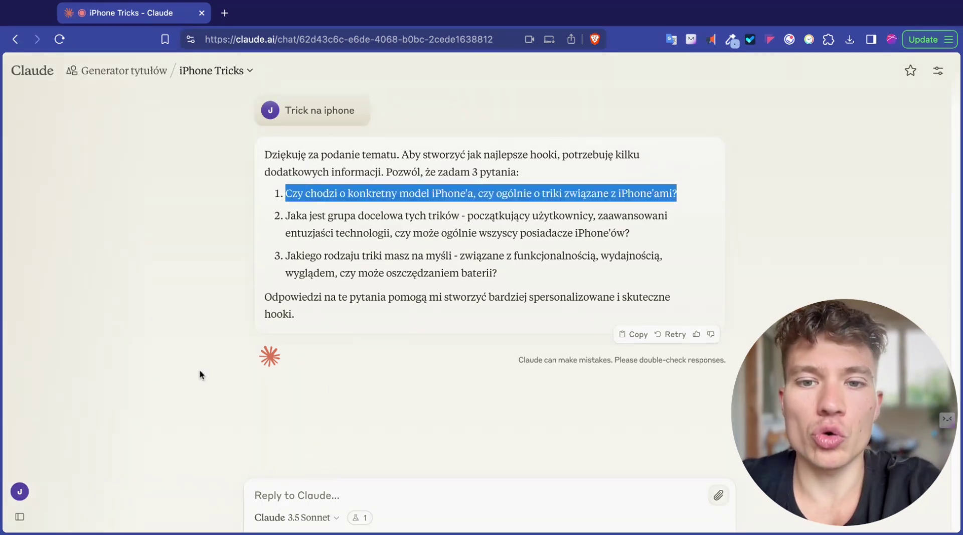
# Step: Draft a reply with "1 trick na kazdego iphonea" and "2 wszyscy właściciele iPhone'ów wyjeżdżając właśnie na wakacje" on separate lines
pyautogui.click(323, 495)
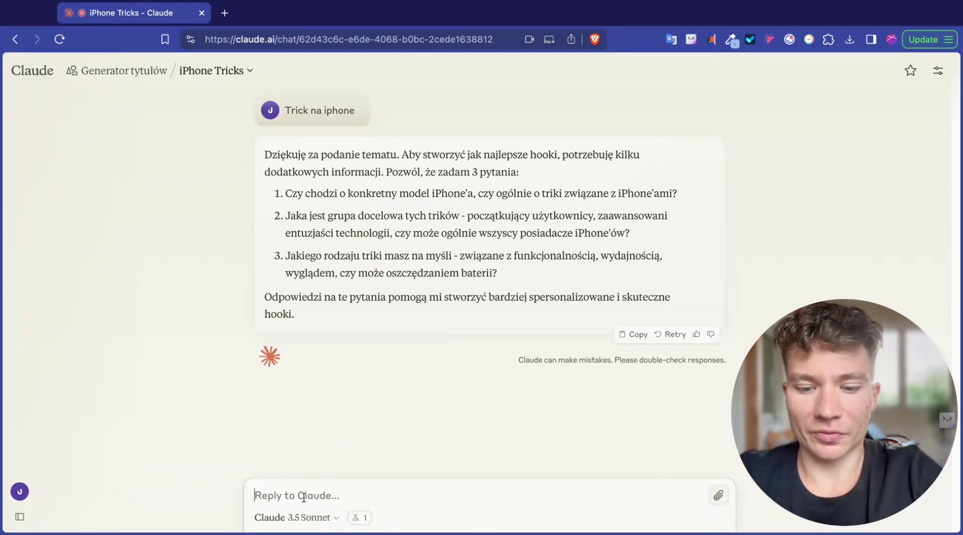
pyautogui.write('1 trick na ')
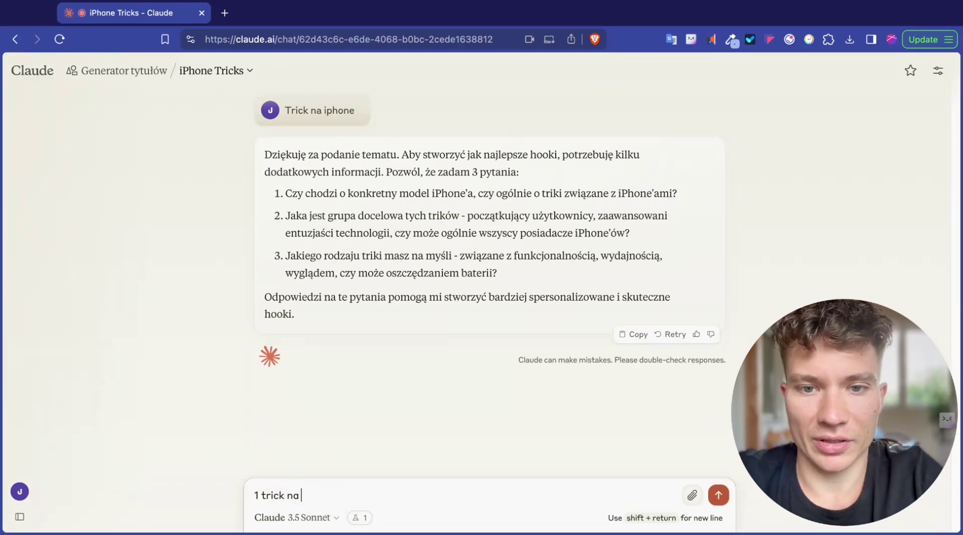
pyautogui.write('kazdego iphonea')
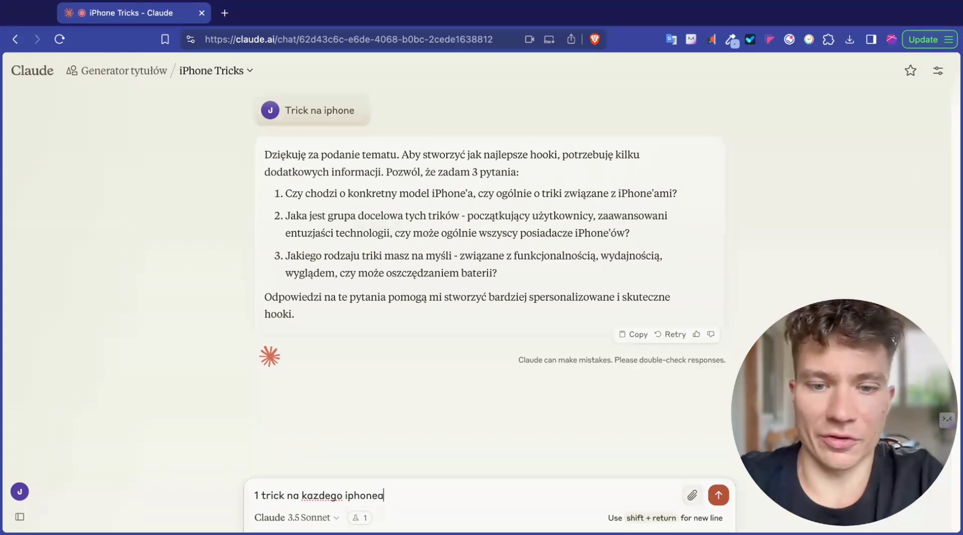
pyautogui.hotkey('shift', 'Return')
pyautogui.write('2')
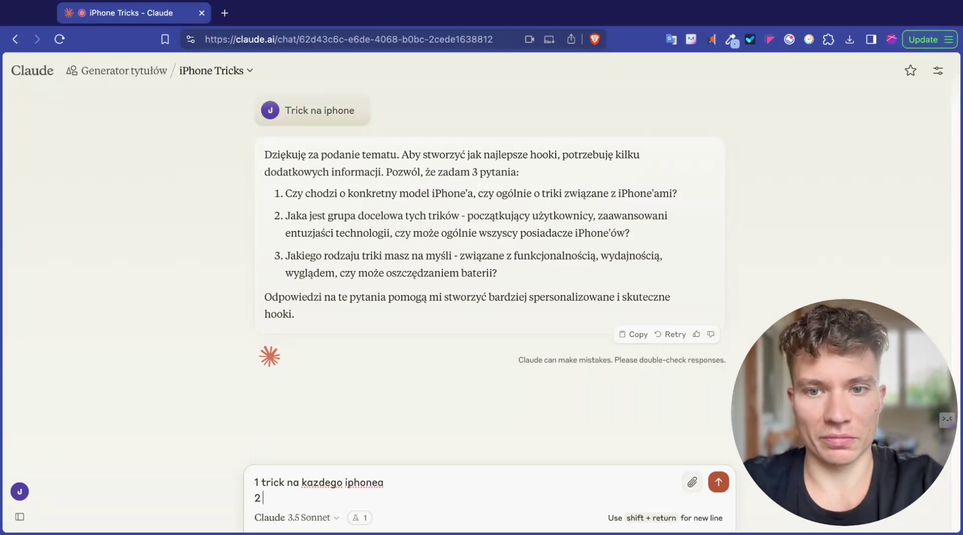
pyautogui.write("wszyscy właściciele iPhone'ów wyjeżdżając właśnie na wakacje")
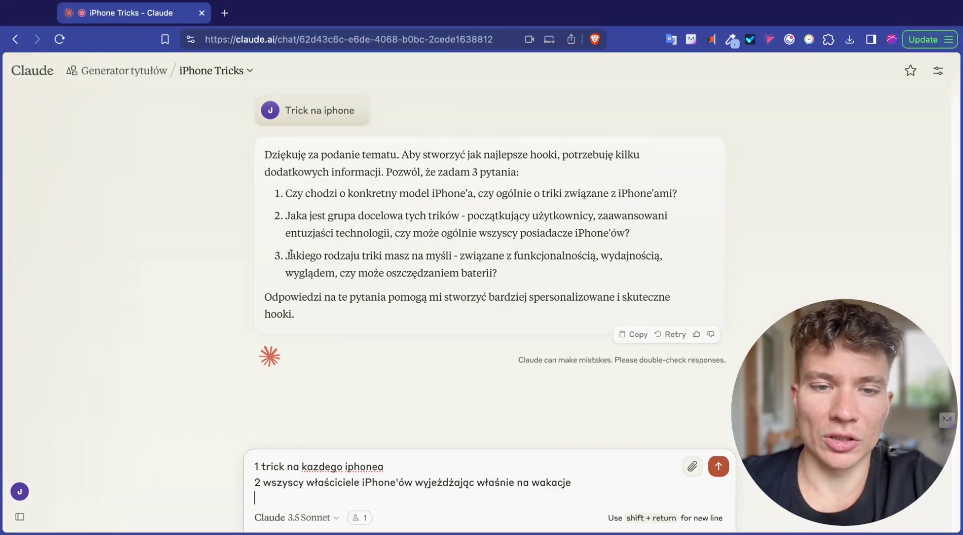
# Step: Answer the third question with "Jest to trik jak oszczędzić nerwy i pieniądze podczas wyjazdu na wakacje" and send the reply
pyautogui.moveTo(290, 254); pyautogui.dragTo(299, 272)
pyautogui.click(311, 273)
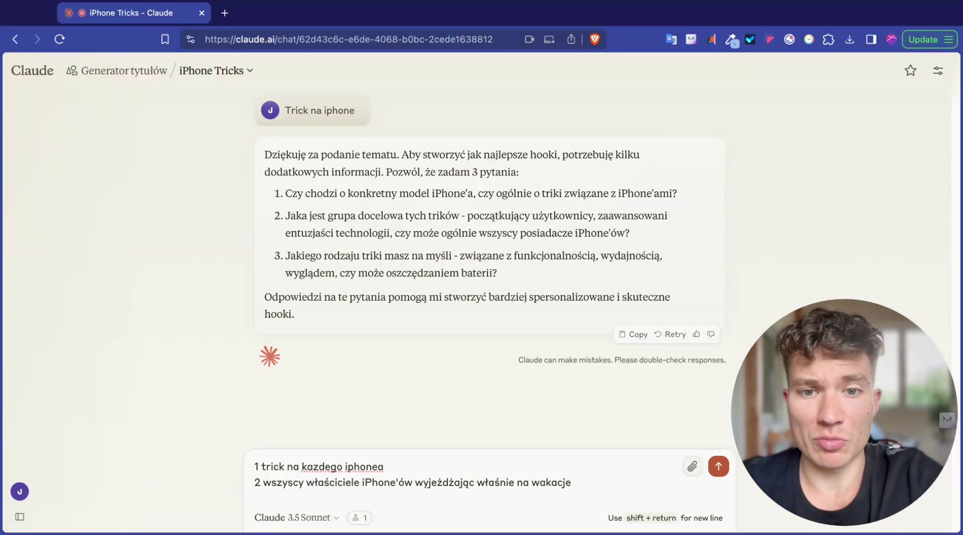
pyautogui.moveTo(325, 273); pyautogui.dragTo(314, 257)
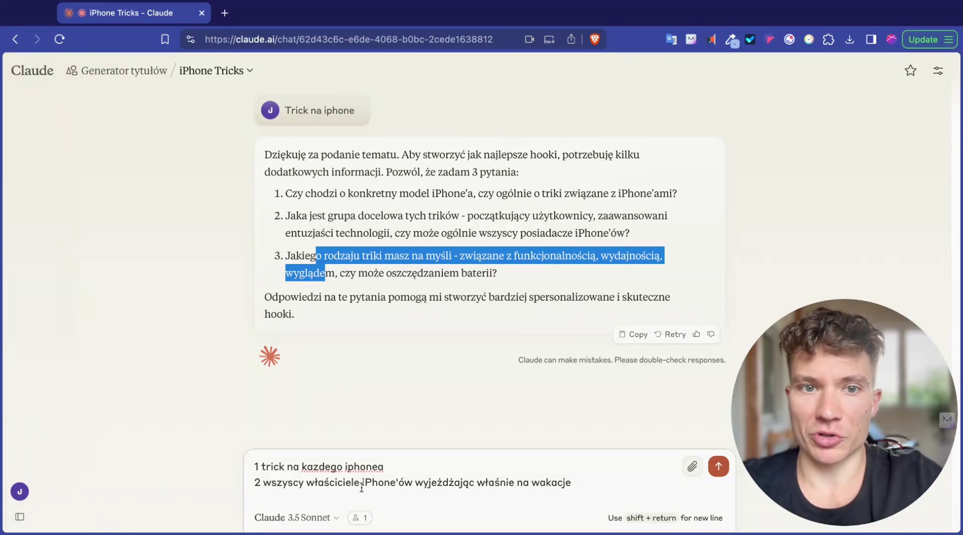
pyautogui.click(340, 492)
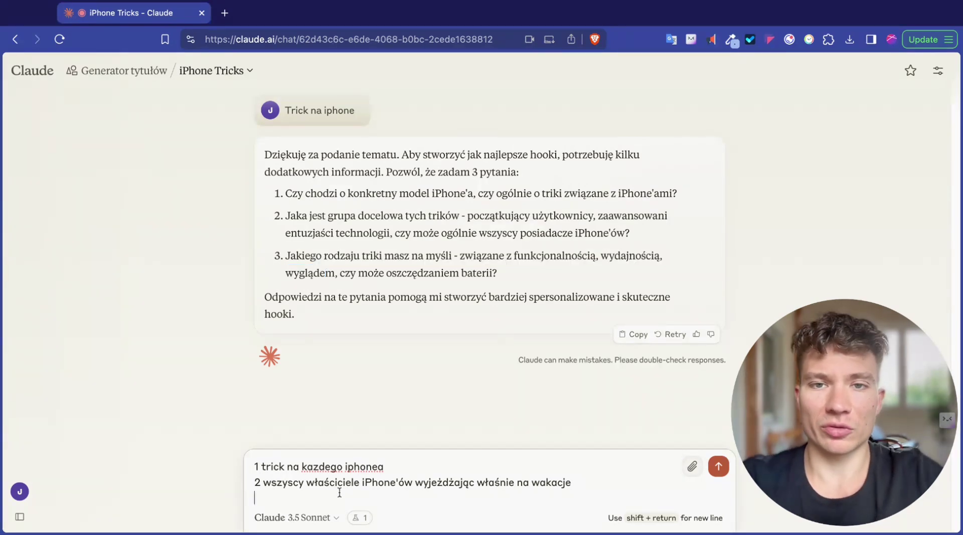
pyautogui.write('3. ')
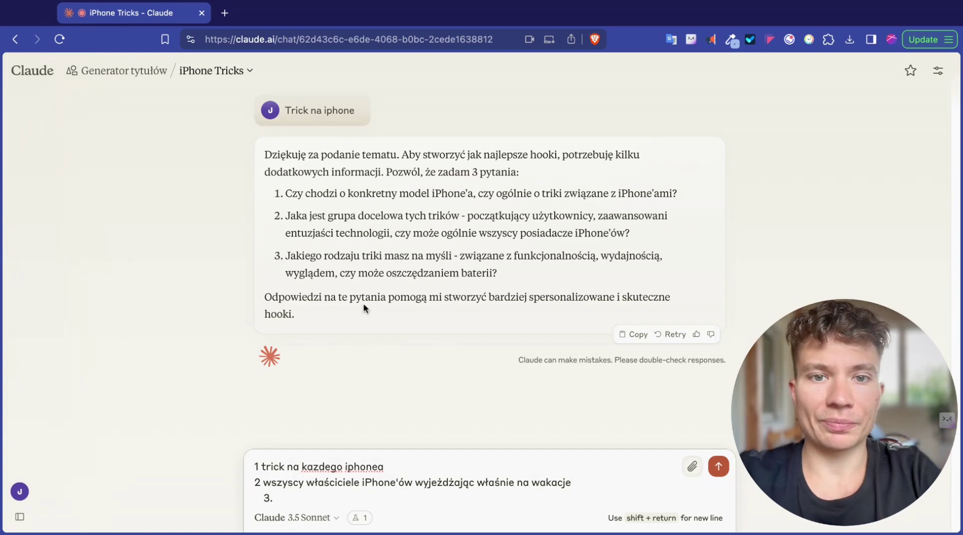
pyautogui.write('Jest to')
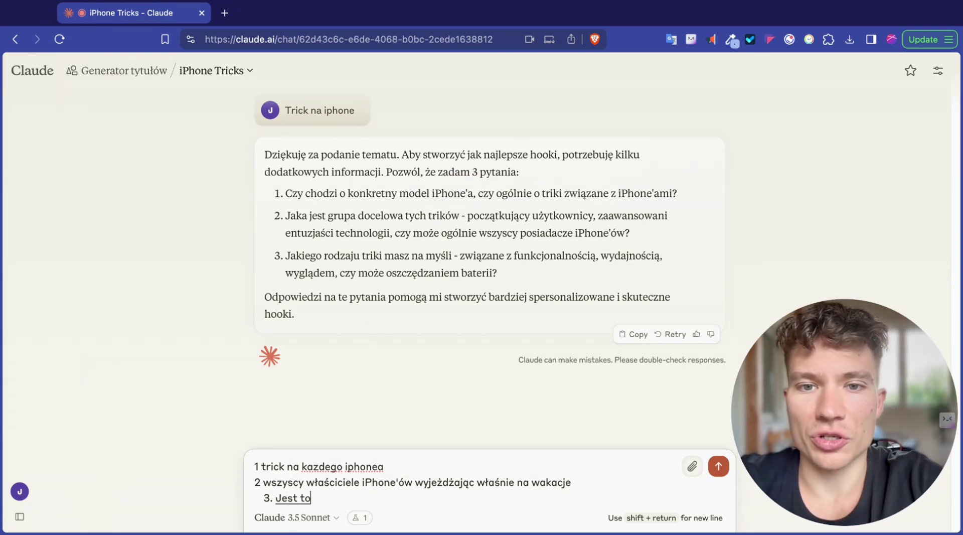
pyautogui.write(' trik jak oszczędzić nerwy i pieniądze podczas wyjazdu na wakacje')
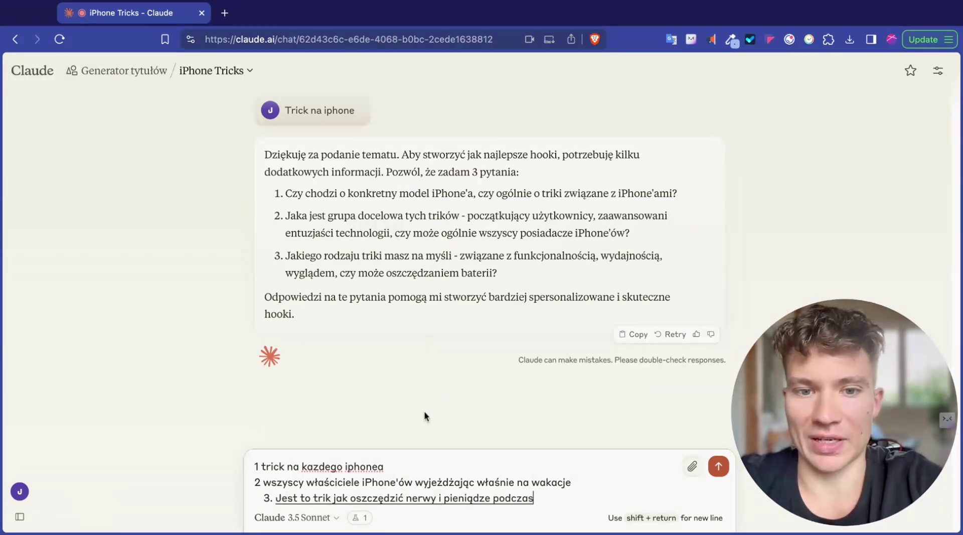
pyautogui.hotkey('shift', 'Return')
pyautogui.press('Return')
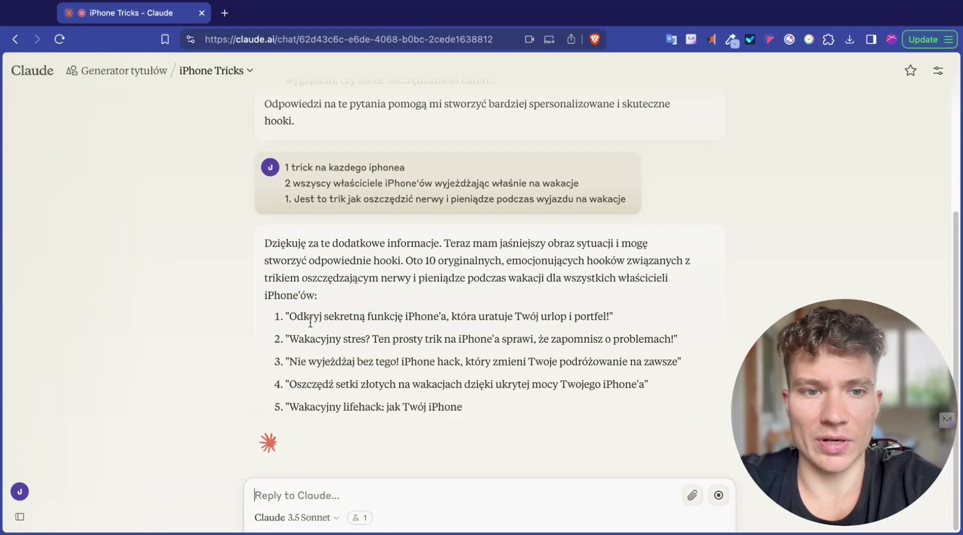
# Step: Review the generated list of 10 hooks, examining the second and sixth suggestions
pyautogui.scroll(2, 331, 270)
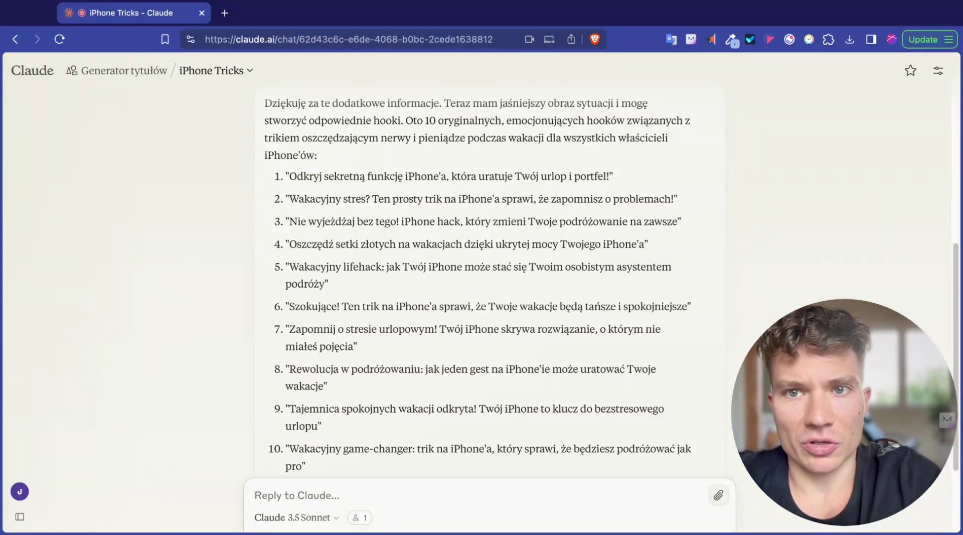
pyautogui.scroll(-1, 481, 281)
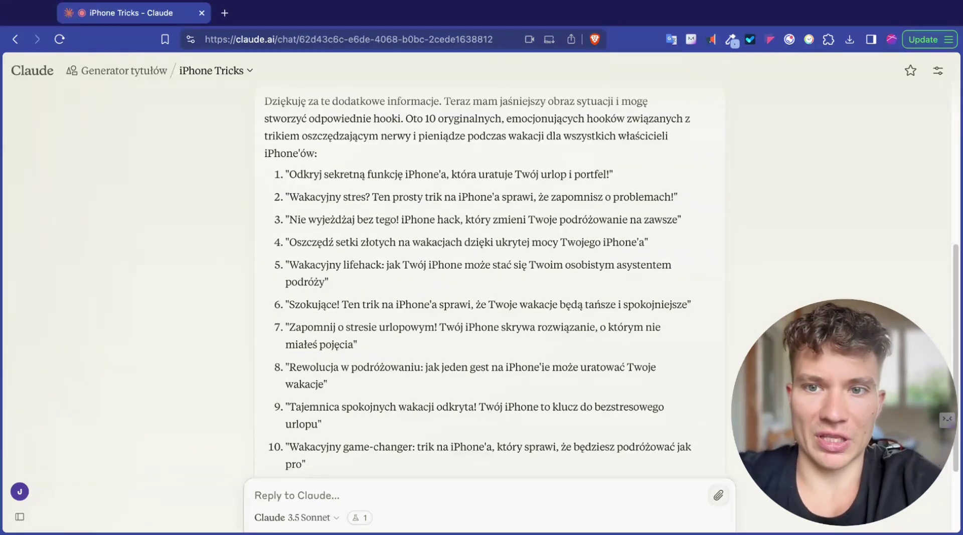
pyautogui.scroll(-2, 315, 179)
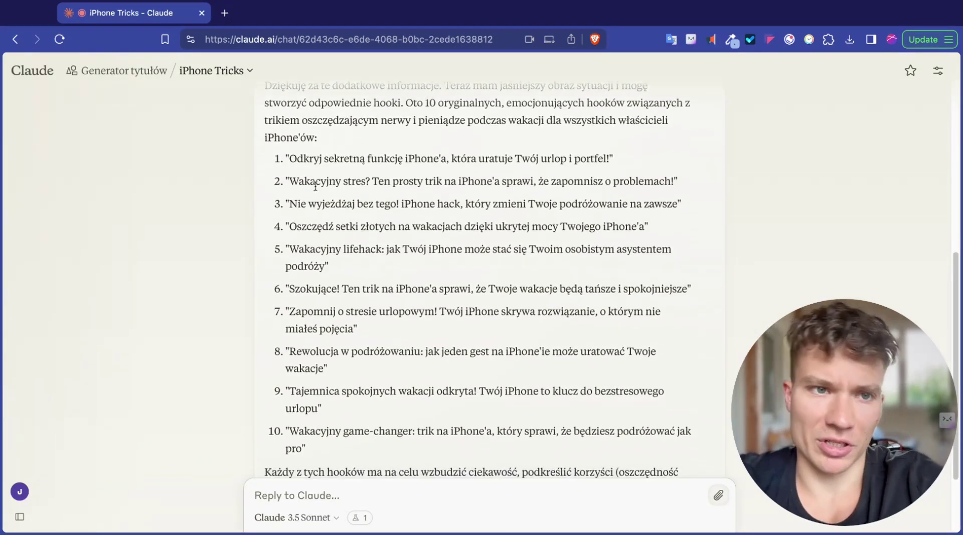
pyautogui.tripleClick(315, 179)
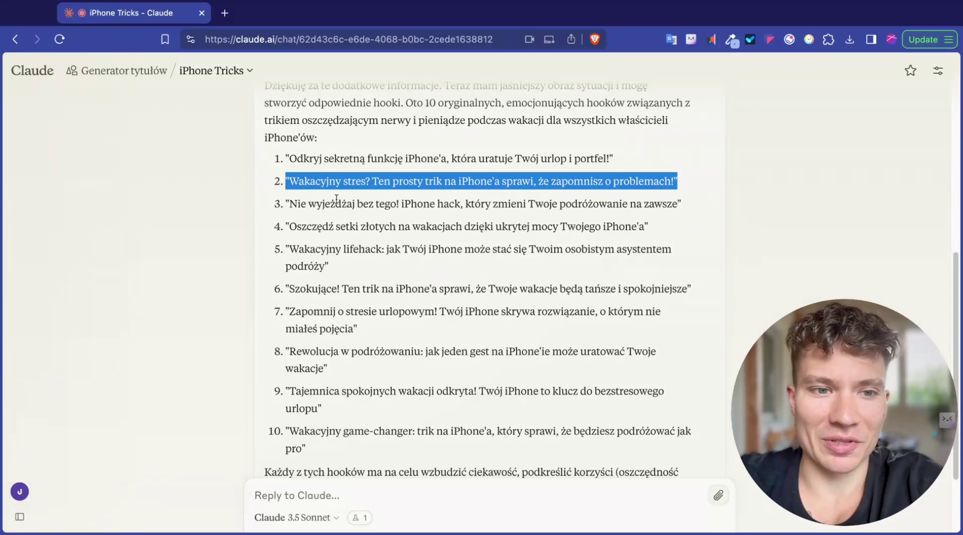
pyautogui.scroll(-5, 336, 211)
pyautogui.tripleClick(326, 188)
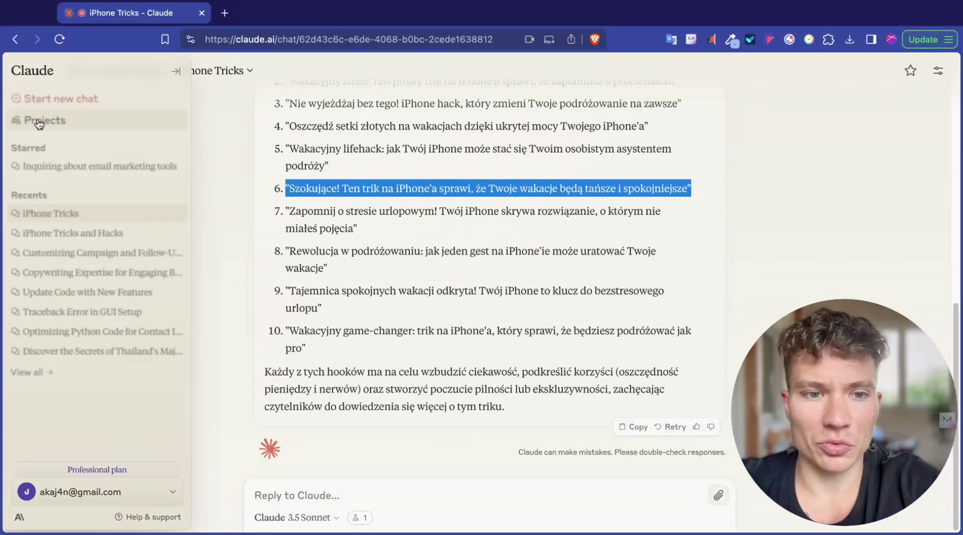
# Step: View the projects overview, and open the list of selectable projects in a new chat
pyautogui.click(43, 120)
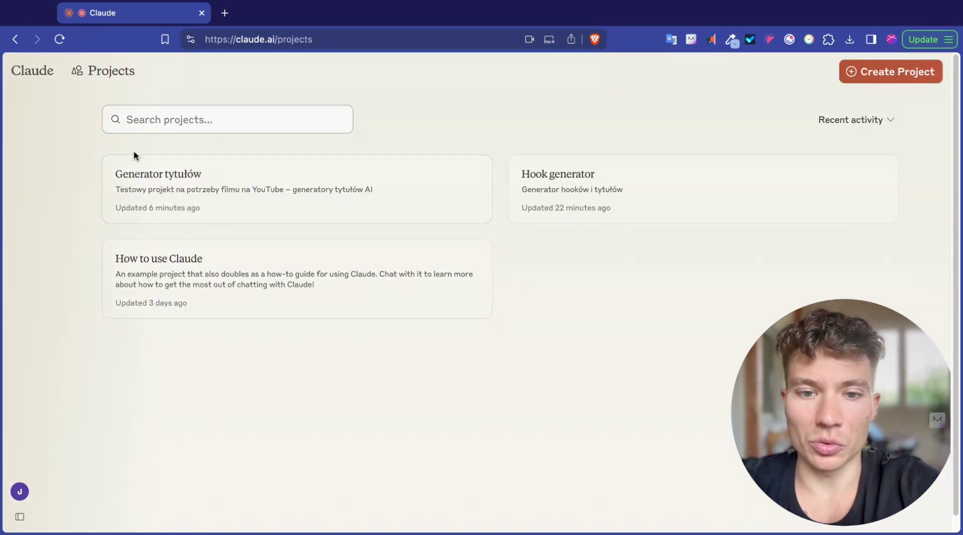
pyautogui.moveTo(1, 131)
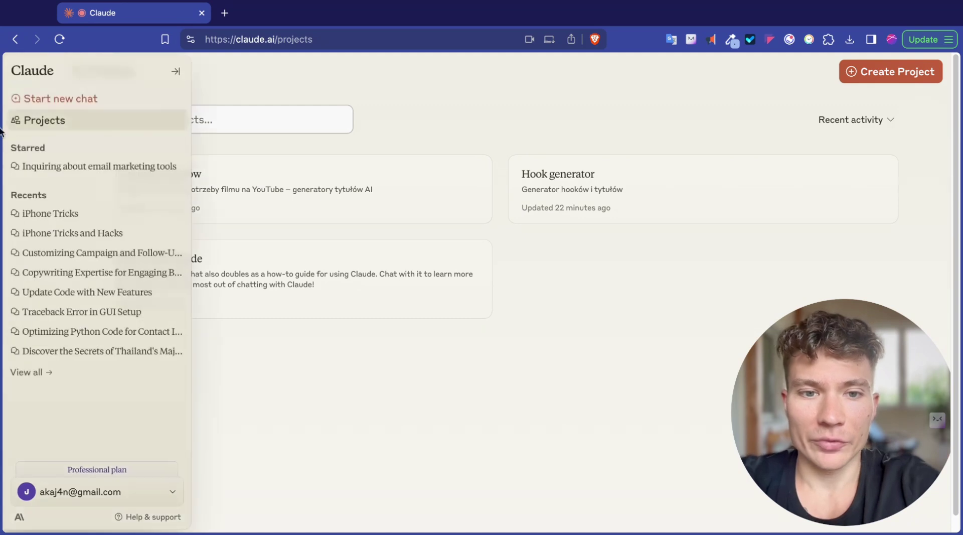
pyautogui.click(66, 99)
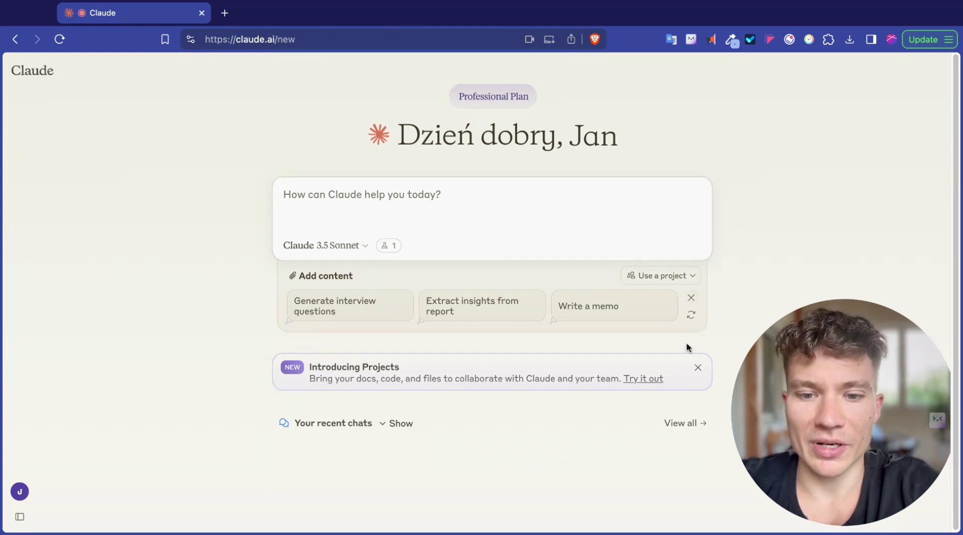
pyautogui.click(666, 280)
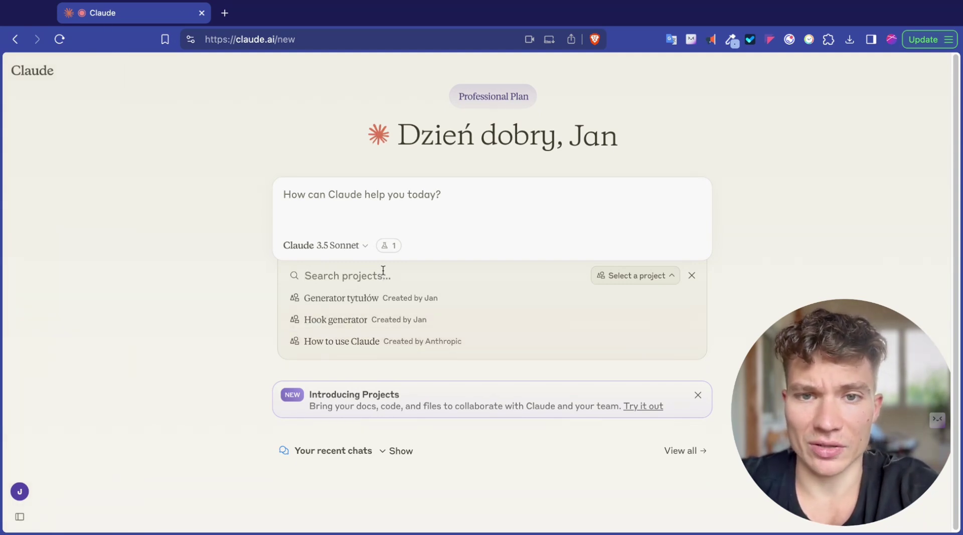
pyautogui.click(367, 276)
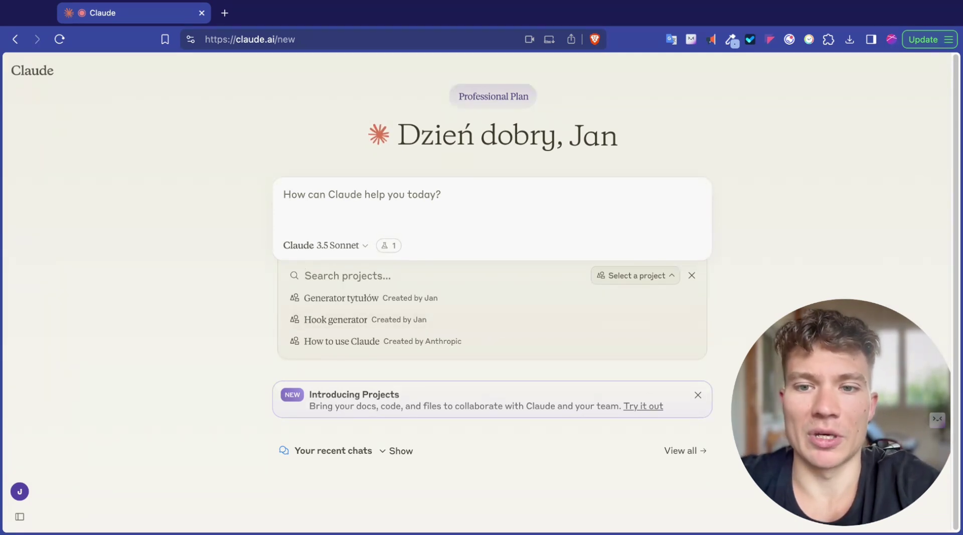
pyautogui.moveTo(853, 473)
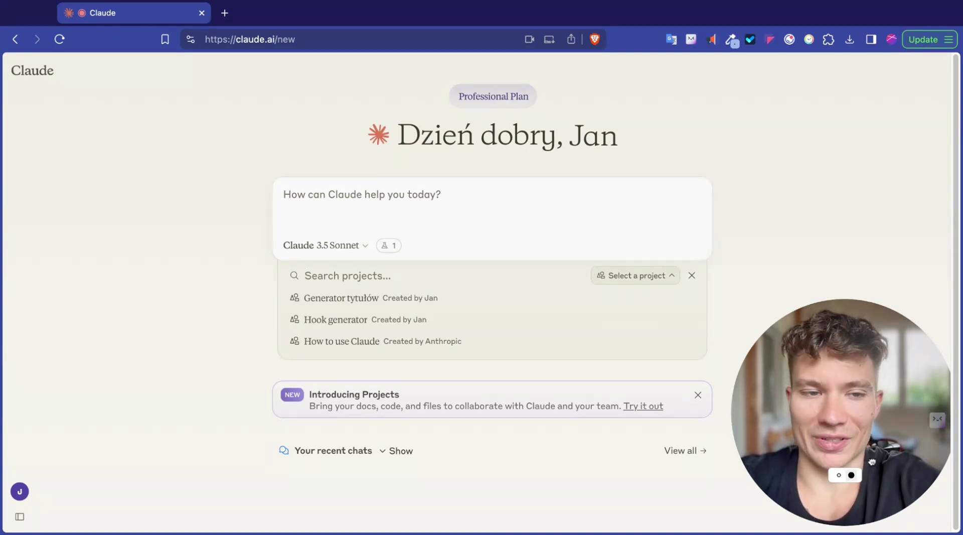
pyautogui.moveTo(872, 461); pyautogui.dragTo(772, 373)
pyautogui.moveTo(743, 275); pyautogui.dragTo(600, 142)
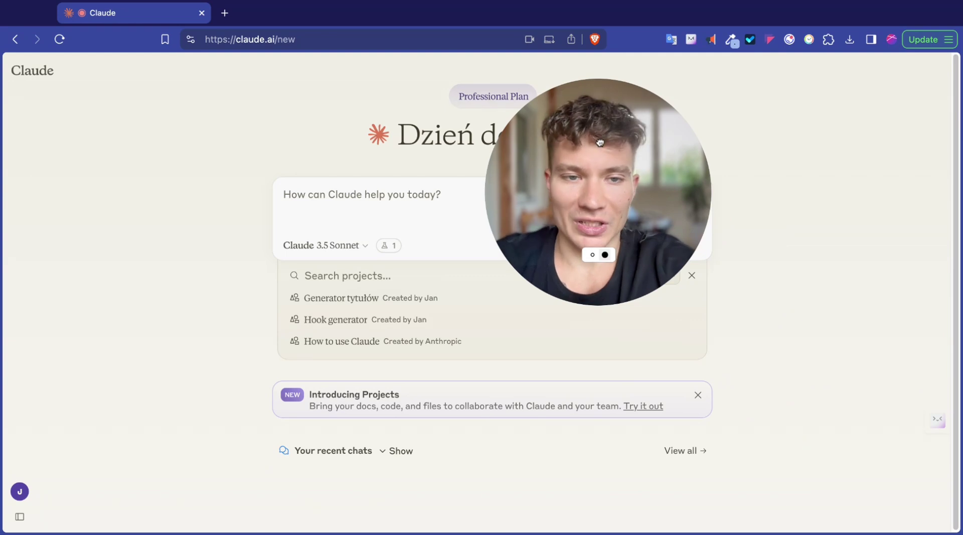